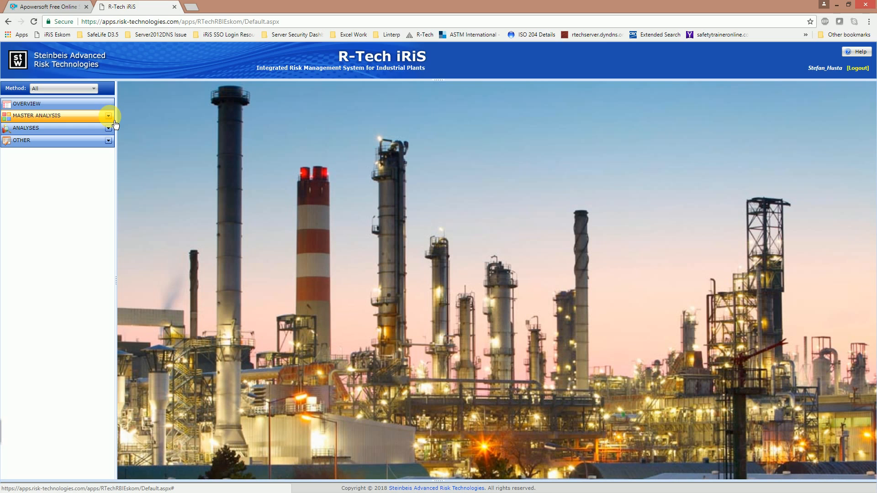
# - Expand the Master Analysis tree, keep the filter on All Components, and select the Eskom root
pyautogui.click(115, 121)
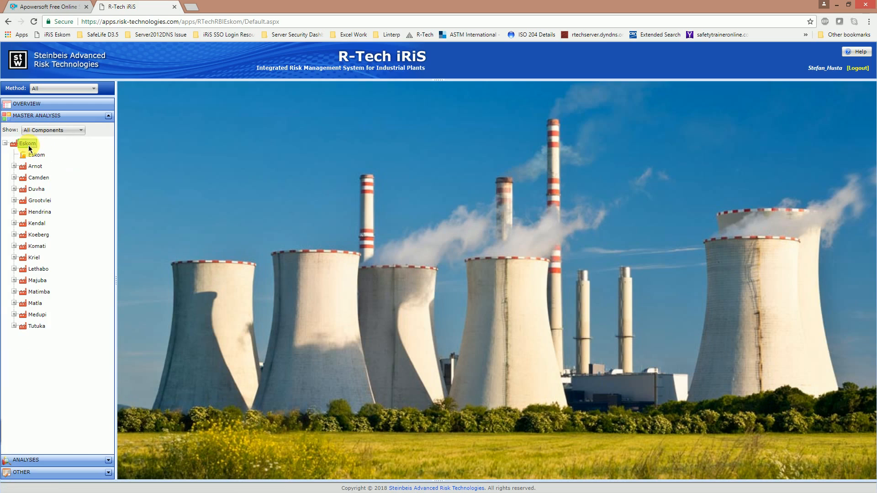
pyautogui.click(39, 178)
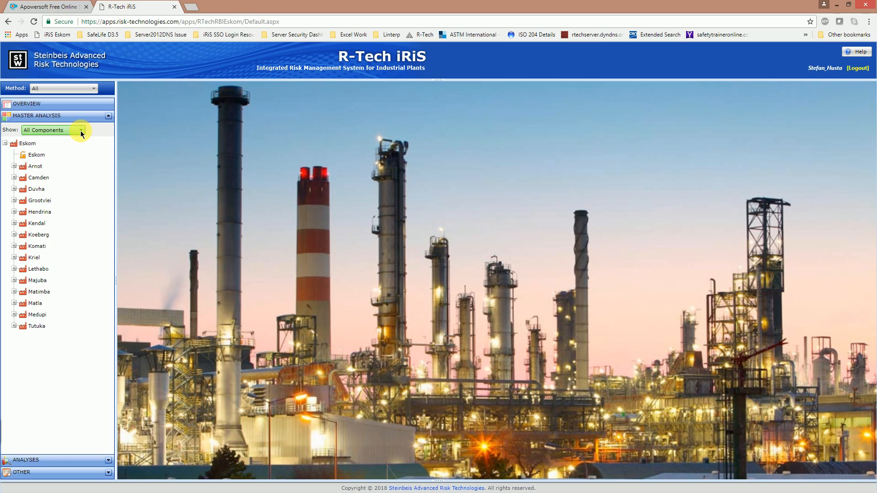
pyautogui.click(82, 131)
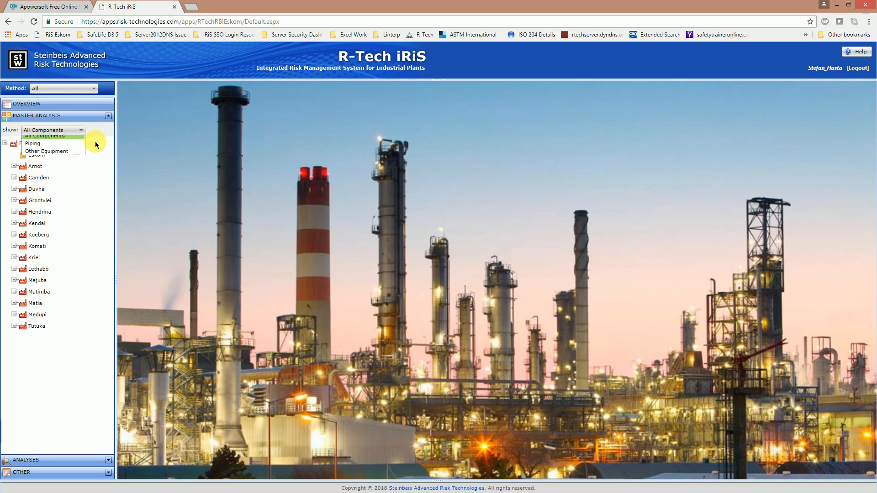
pyautogui.click(95, 143)
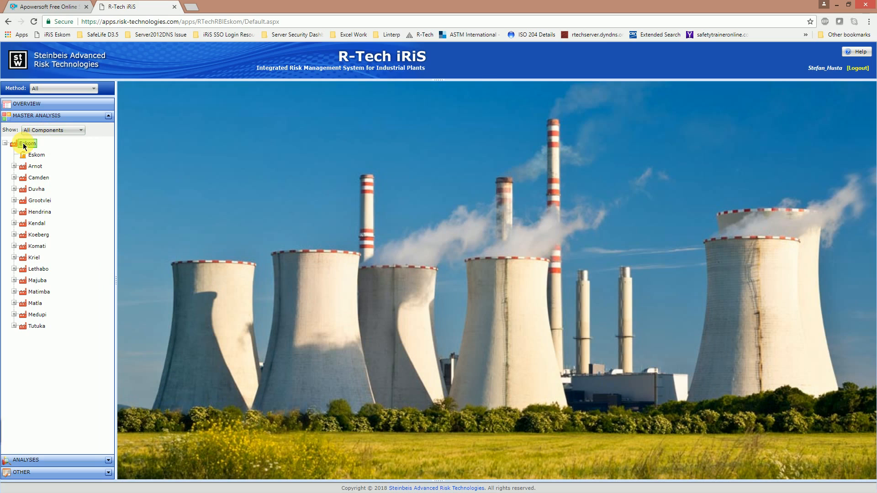
pyautogui.click(27, 144)
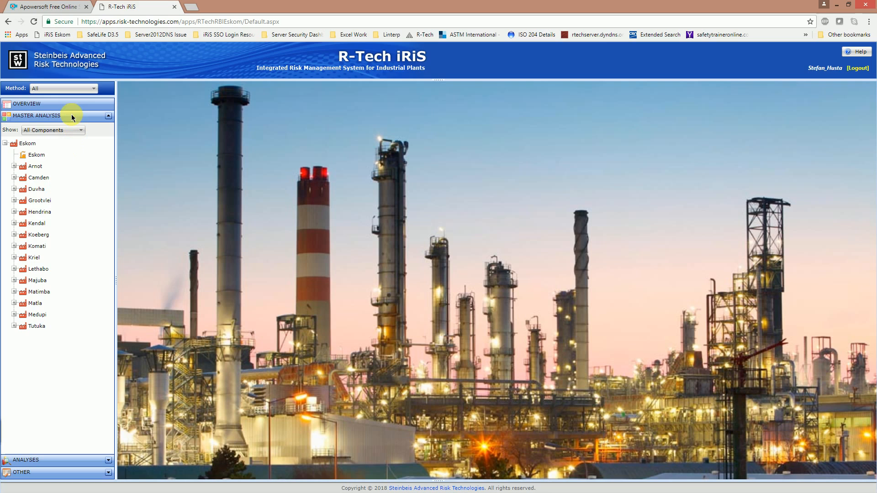
# - Switch the analysis method to EskomRBI (EN16991) and re-expand the Master Analysis tree
pyautogui.click(92, 88)
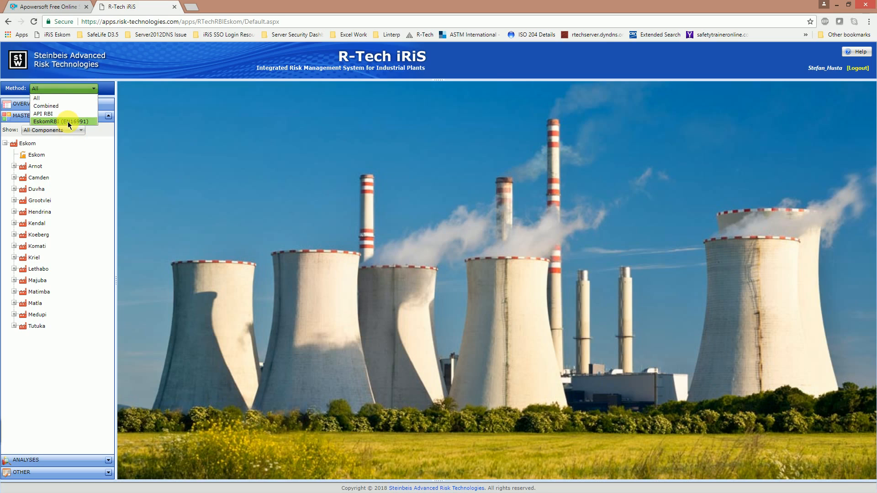
pyautogui.click(68, 121)
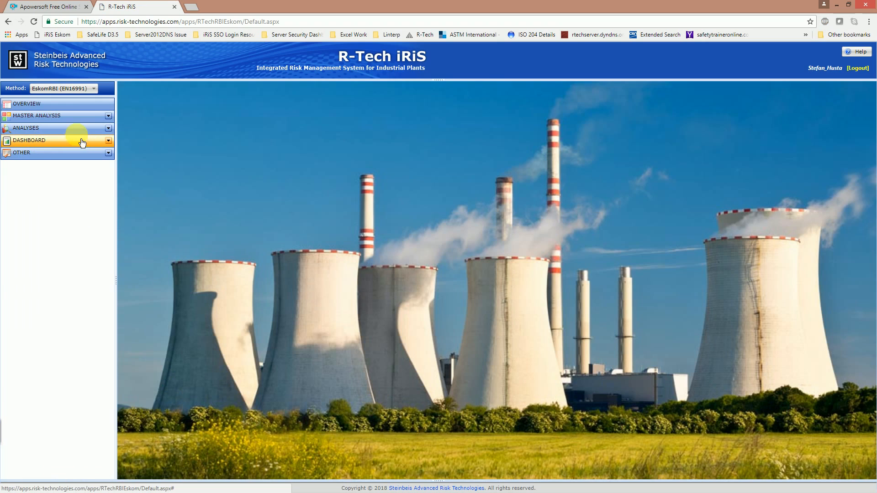
pyautogui.click(109, 117)
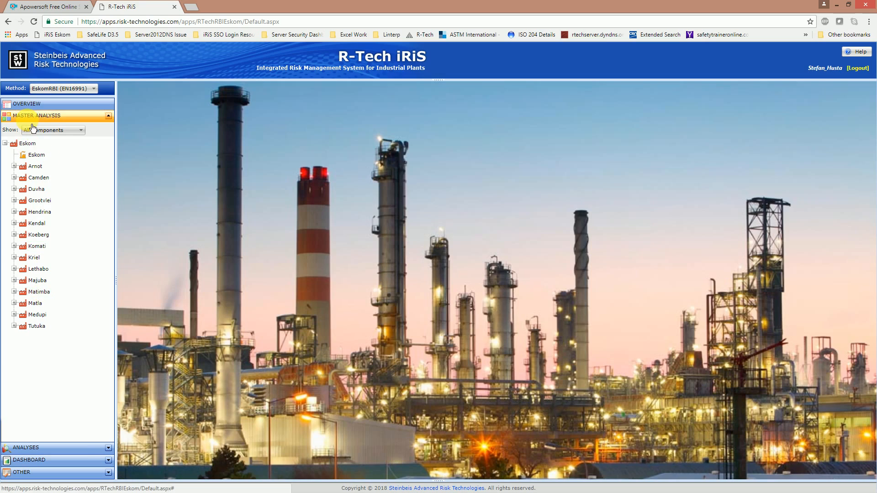
# - Turn on component counts for the Eskom tree and expand Lethabo (2390) into its units
pyautogui.rightClick(26, 145)
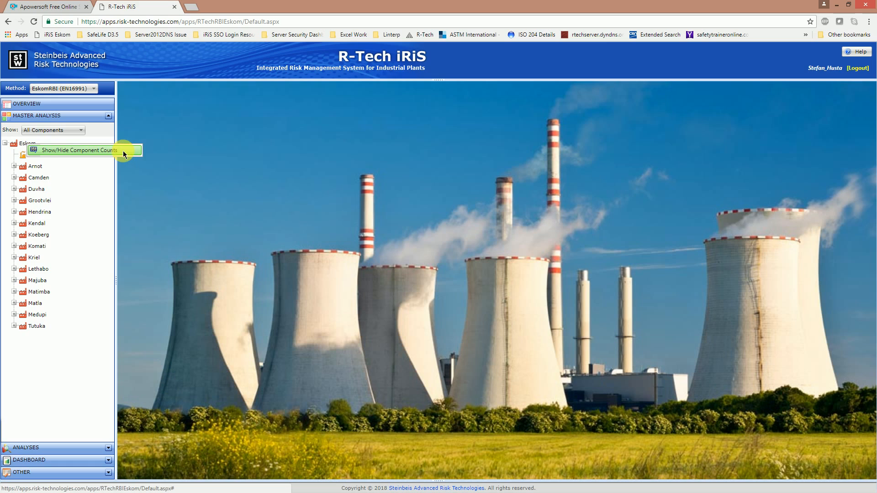
pyautogui.click(123, 151)
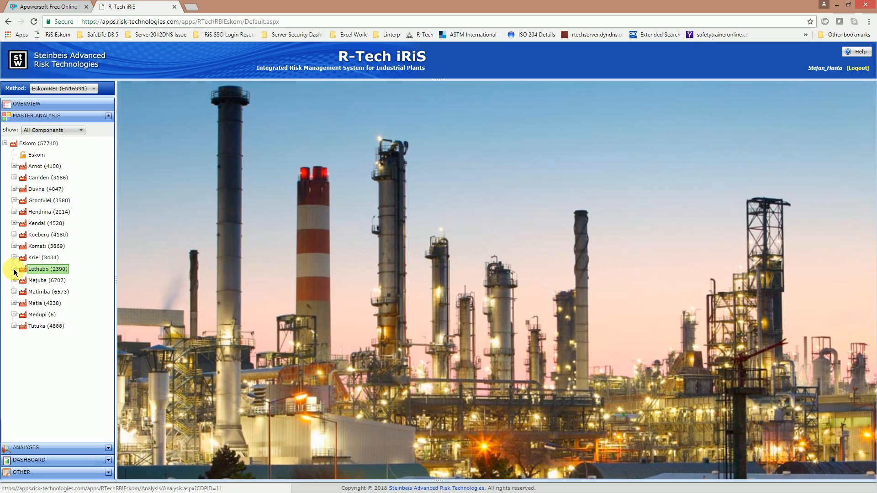
pyautogui.click(14, 272)
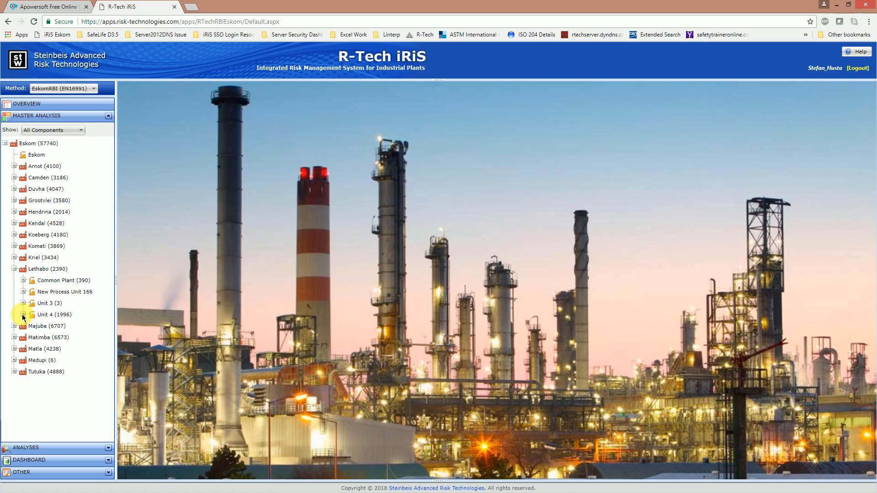
# - Expand Unit 4, try the Piping and Other Equipment filters, then return to All Components
pyautogui.click(23, 314)
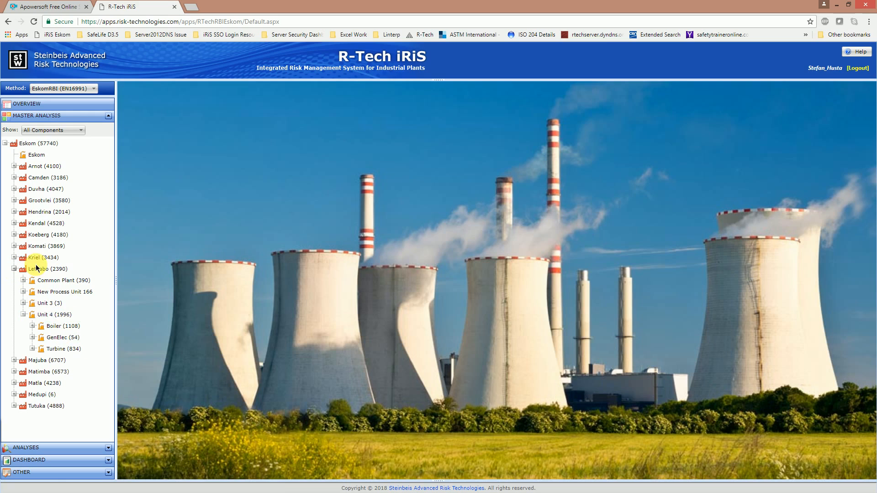
pyautogui.click(83, 131)
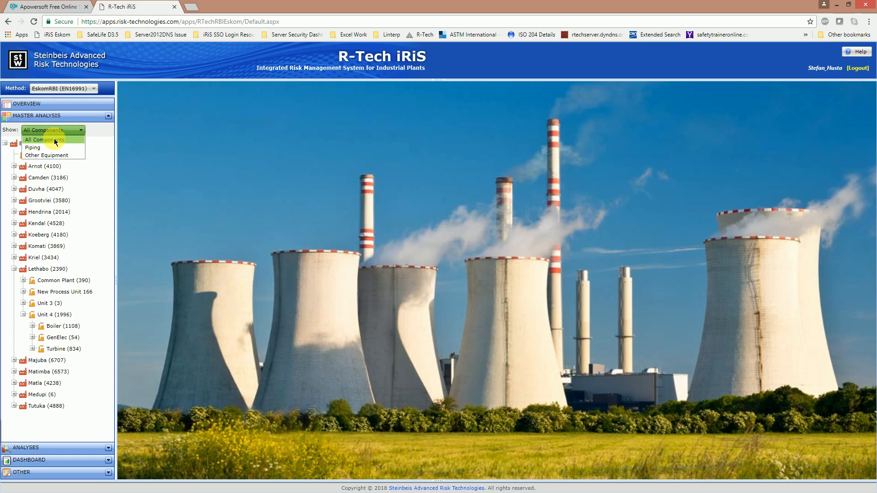
pyautogui.click(48, 147)
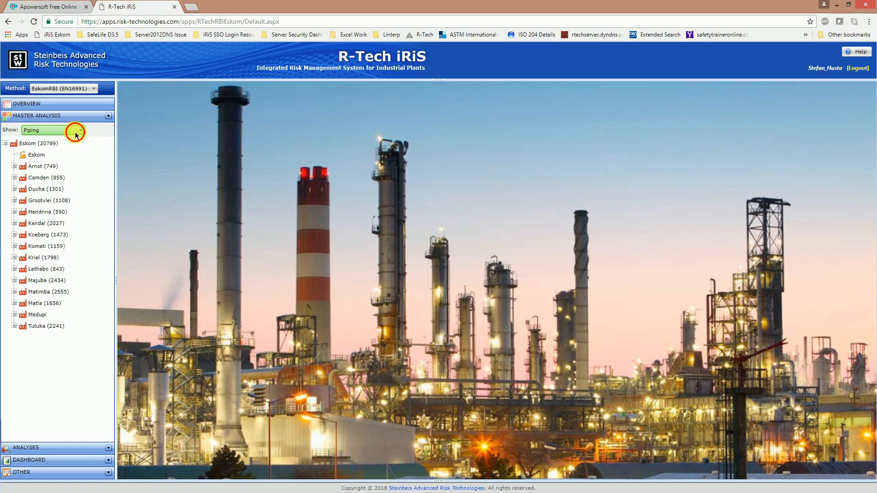
pyautogui.click(75, 131)
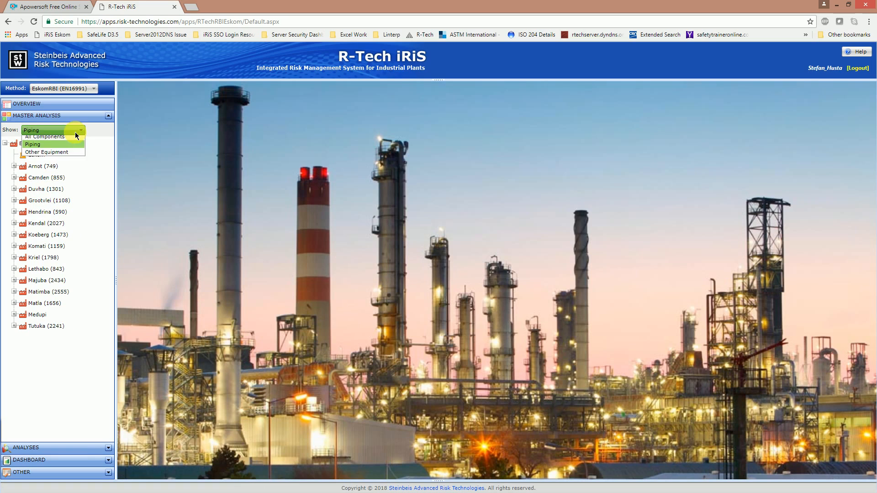
pyautogui.click(56, 155)
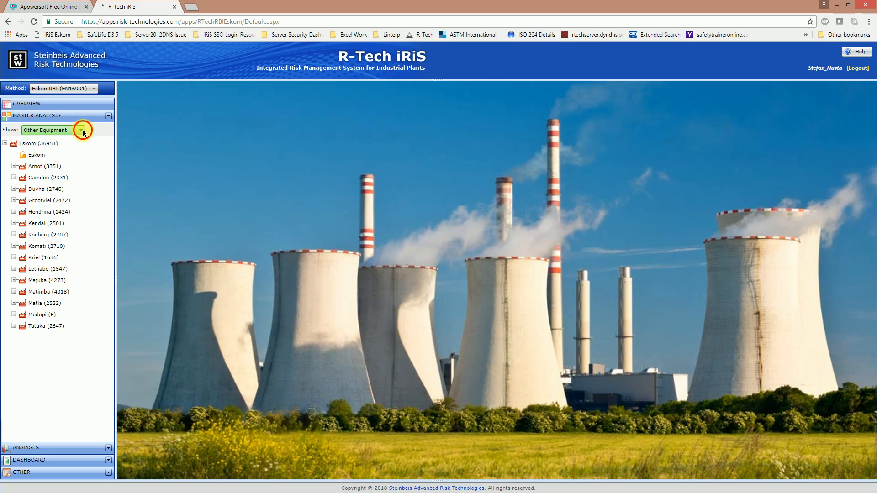
pyautogui.click(71, 130)
pyautogui.click(50, 139)
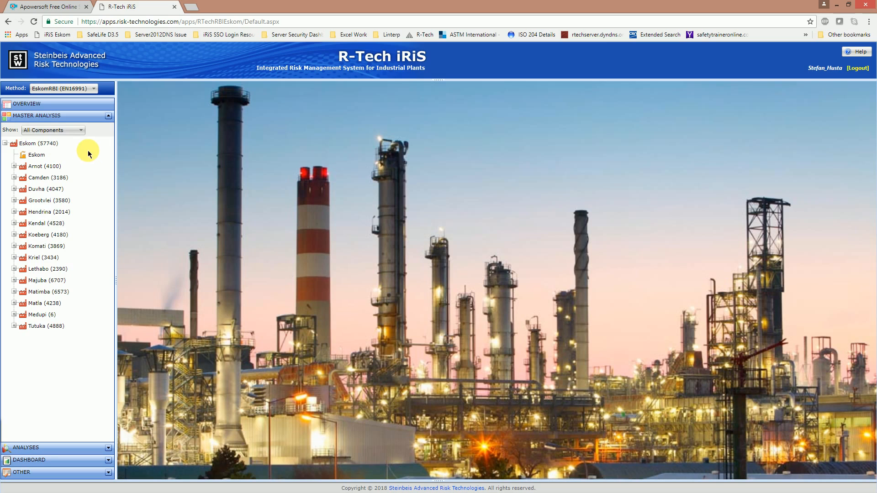
# - Open the Analysis Settings for Boiler under Lethabo > Unit 4
pyautogui.click(14, 269)
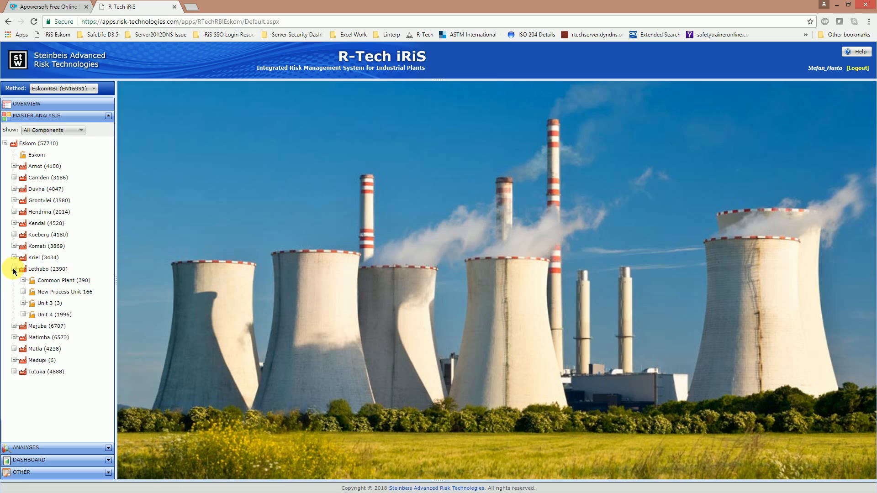
pyautogui.click(24, 315)
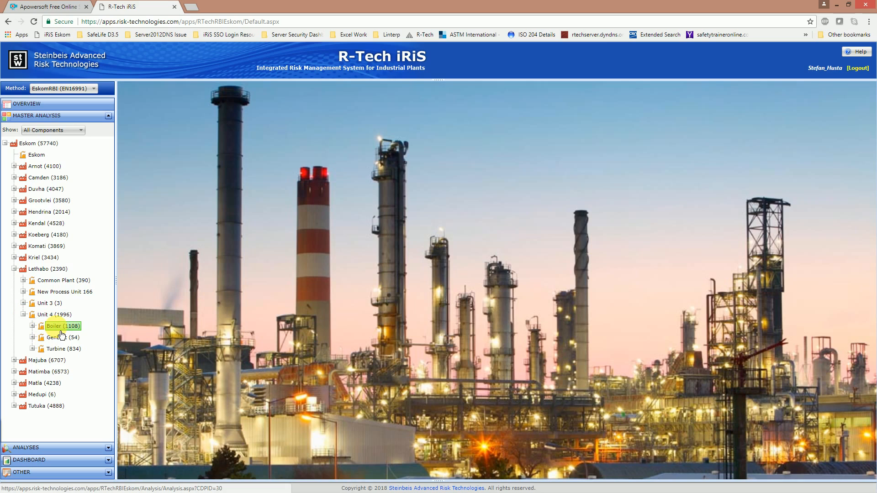
pyautogui.click(57, 329)
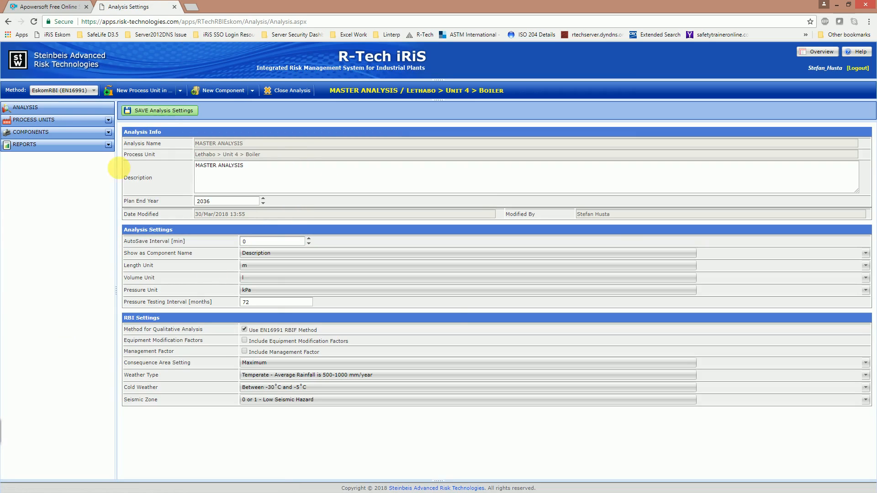
pyautogui.hotkey('alt', 'Left')
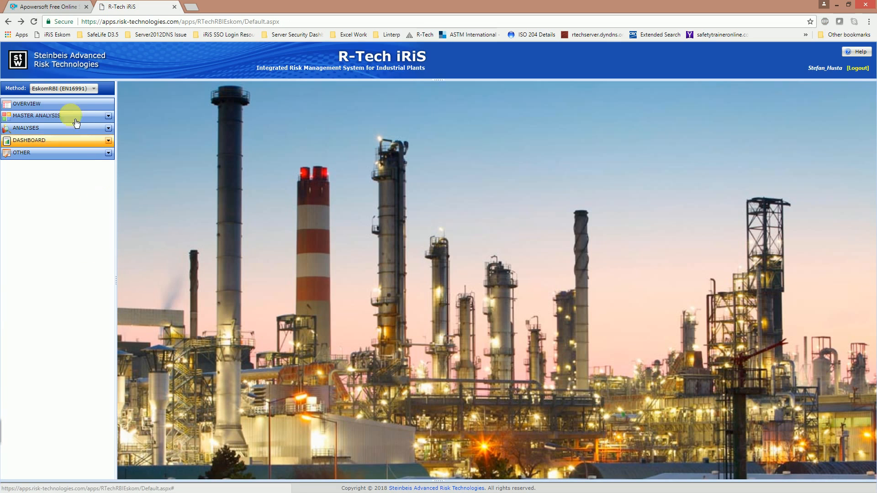
pyautogui.click(108, 115)
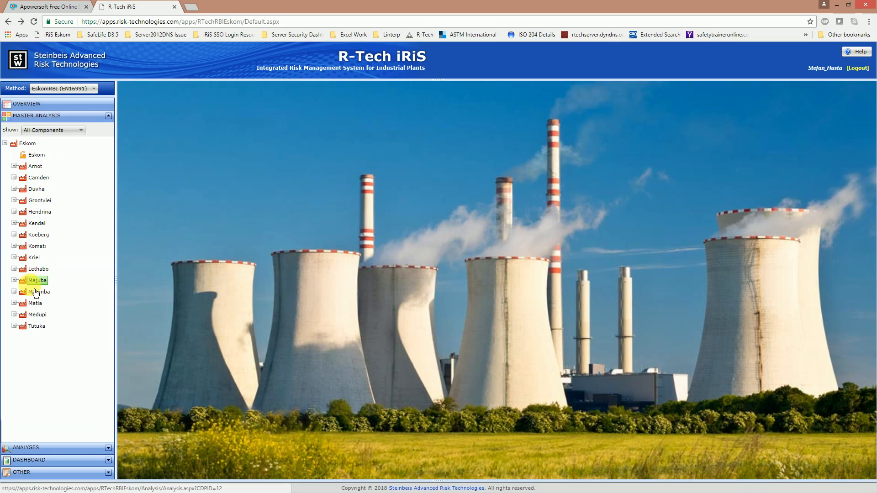
pyautogui.click(14, 269)
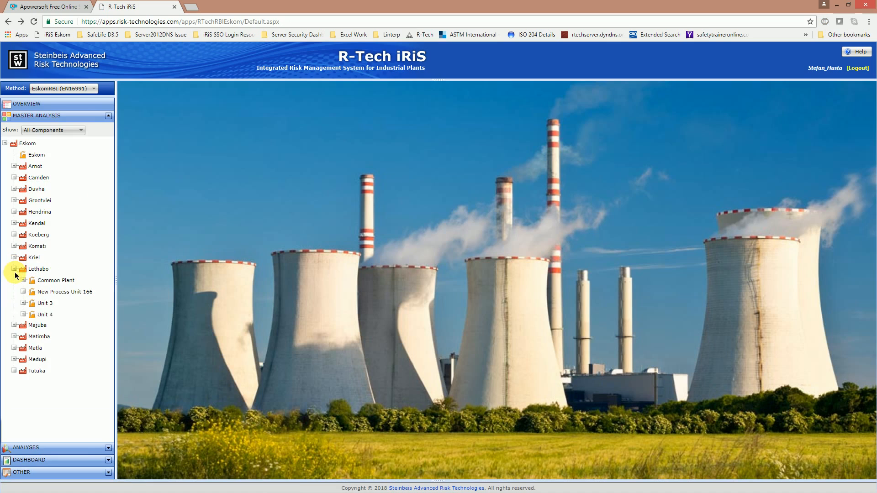
pyautogui.click(24, 314)
pyautogui.click(53, 329)
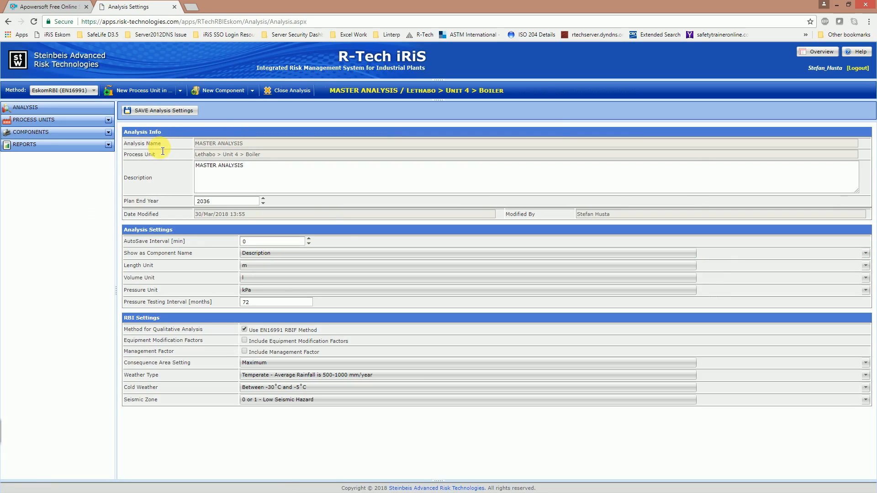
# - Focus the Plan End Year field and list the component-name options: Name, Location Code, Description
pyautogui.moveTo(160, 146)
pyautogui.click(197, 201)
pyautogui.click(263, 255)
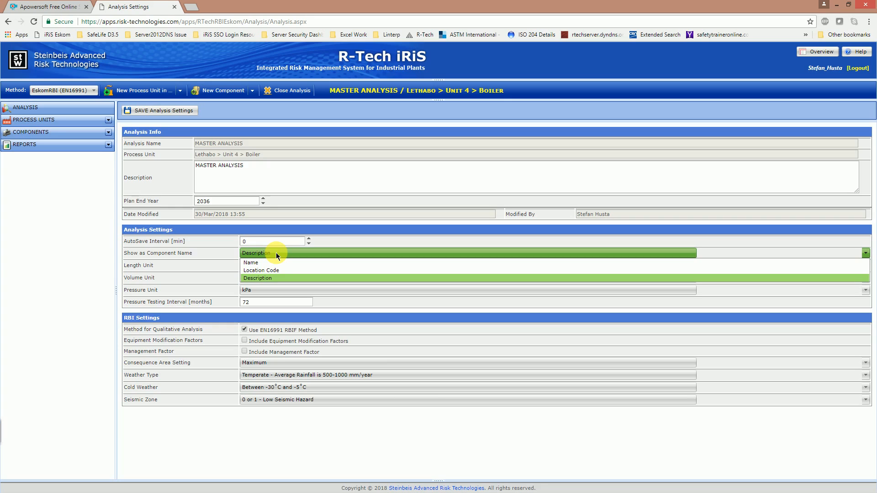
pyautogui.click(264, 276)
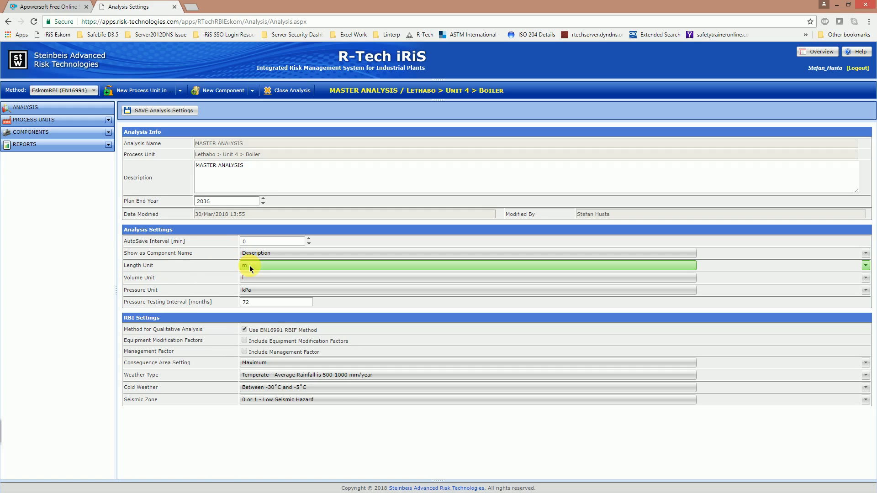
pyautogui.moveTo(151, 274)
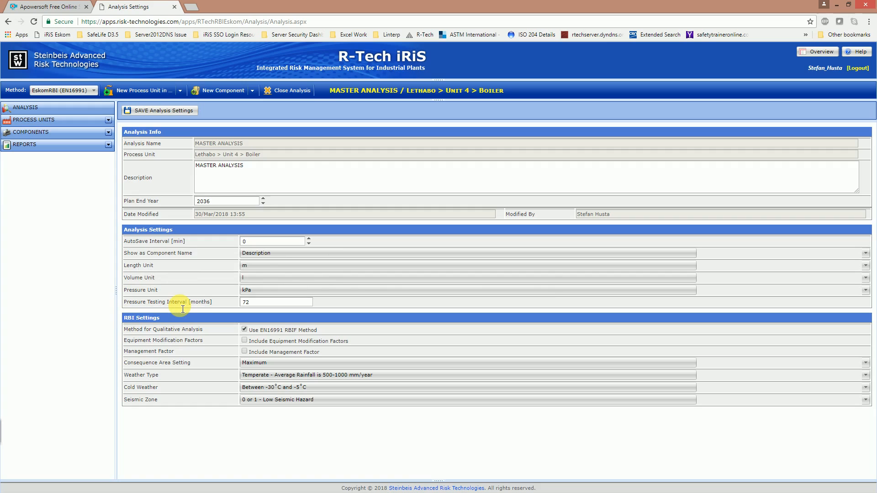
pyautogui.moveTo(182, 309)
pyautogui.moveTo(191, 336)
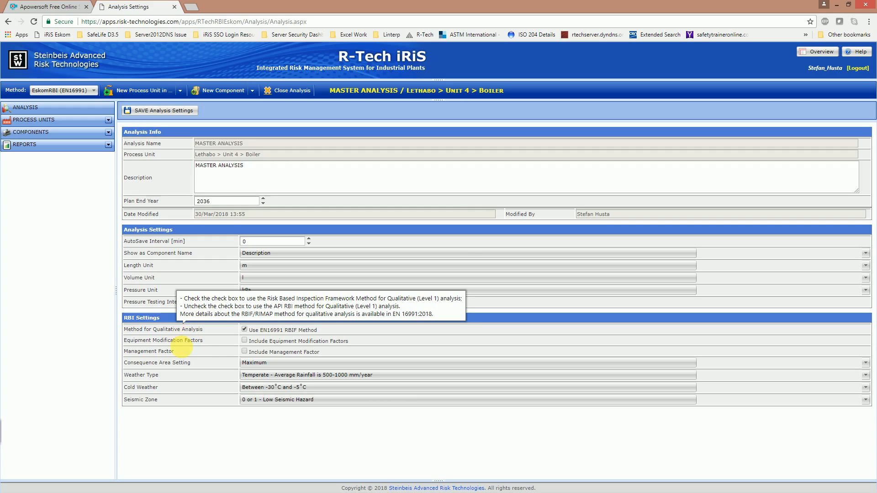
pyautogui.moveTo(197, 348)
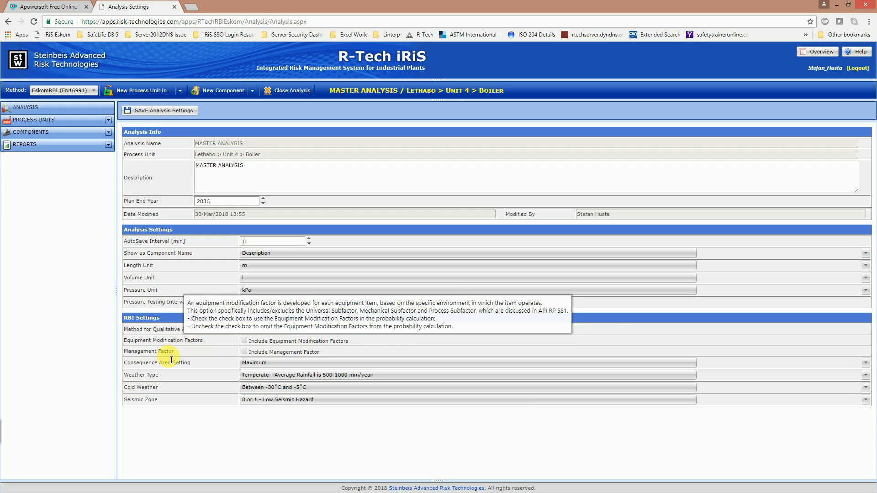
pyautogui.moveTo(172, 358)
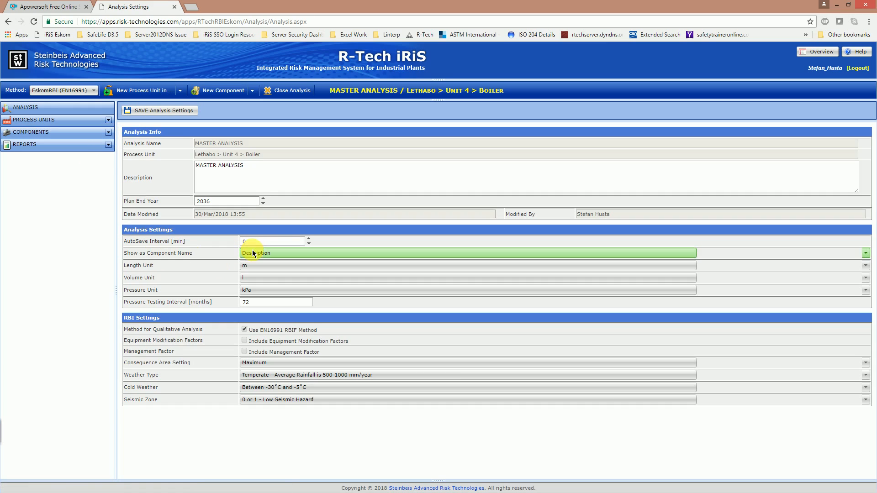
# - Expand the Boiler's Components tree and widen the side panel
pyautogui.click(109, 133)
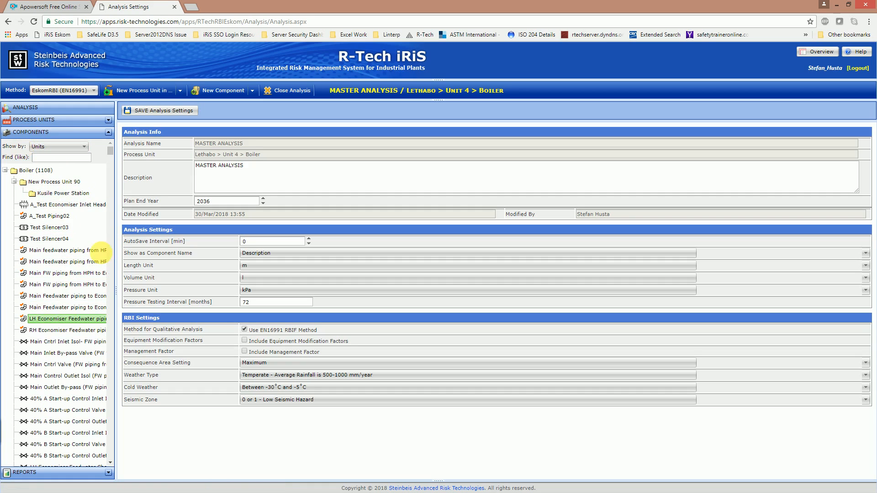
pyautogui.moveTo(136, 219); pyautogui.dragTo(198, 221)
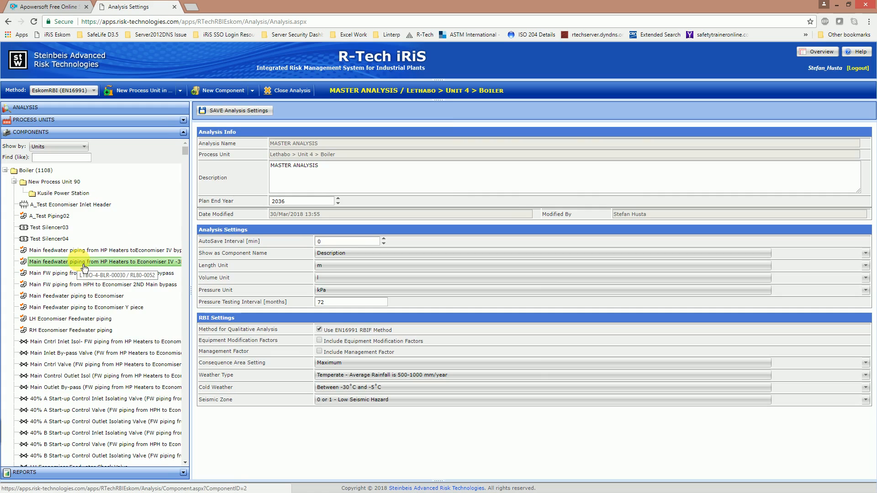
# - Set components to display by Location Code and save the analysis settings
pyautogui.click(335, 253)
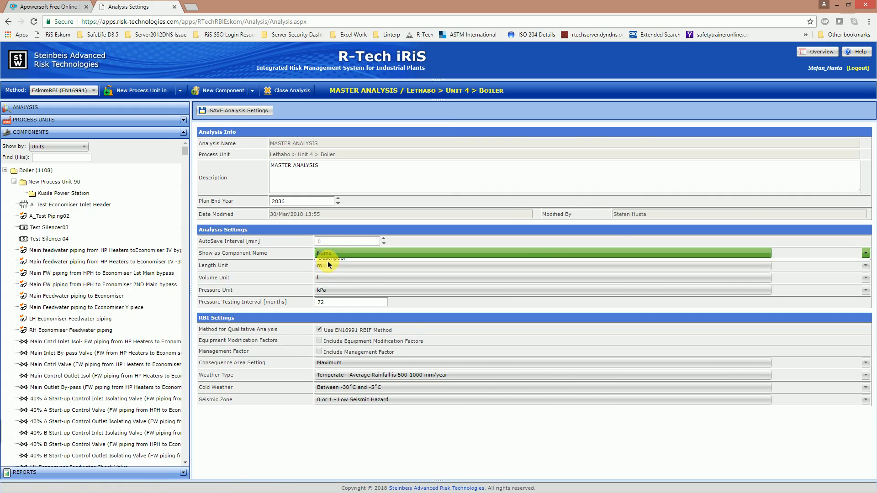
pyautogui.click(327, 262)
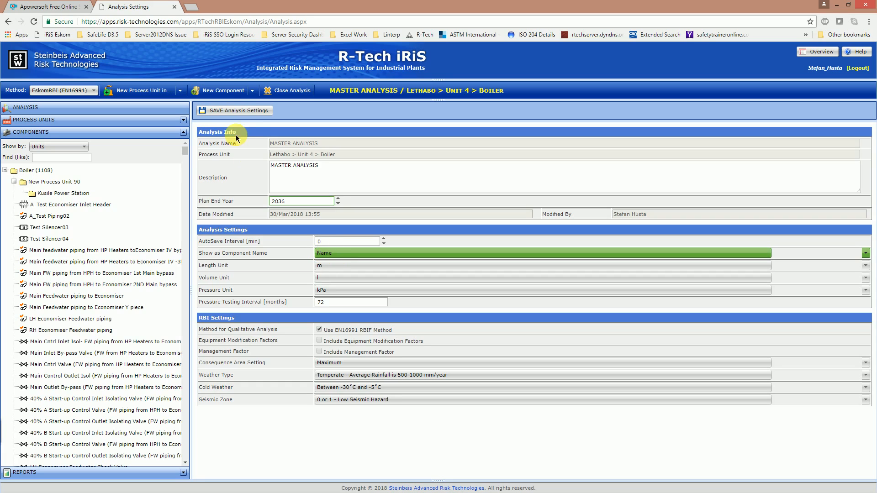
pyautogui.click(236, 113)
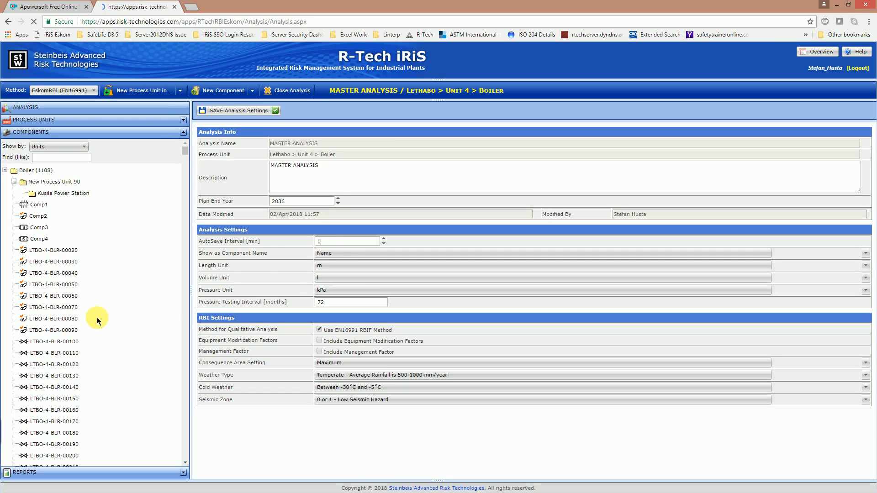
pyautogui.click(332, 254)
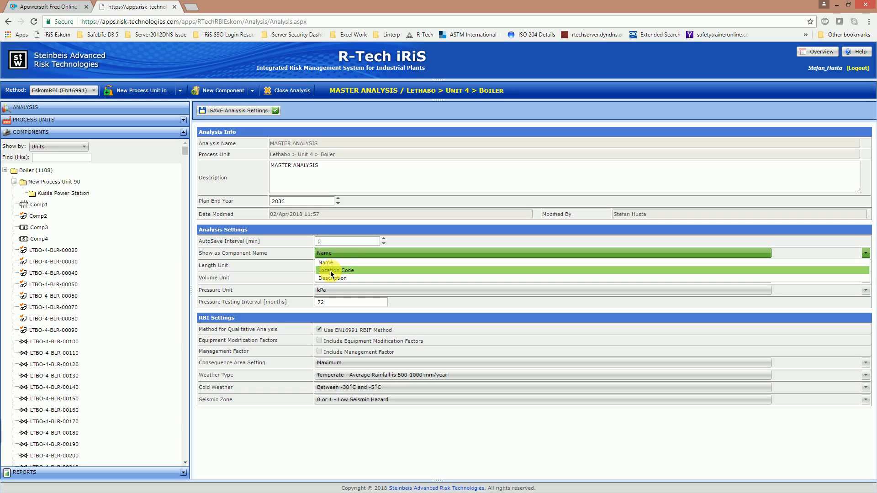
pyautogui.click(331, 271)
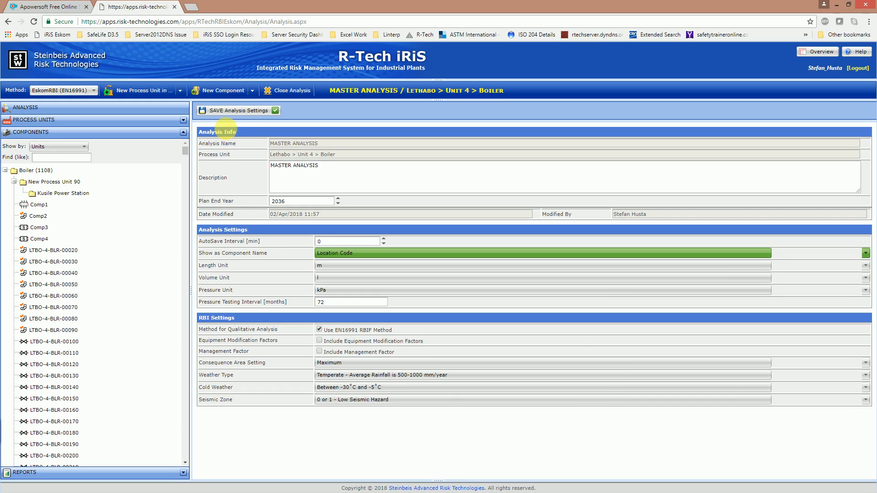
pyautogui.click(237, 111)
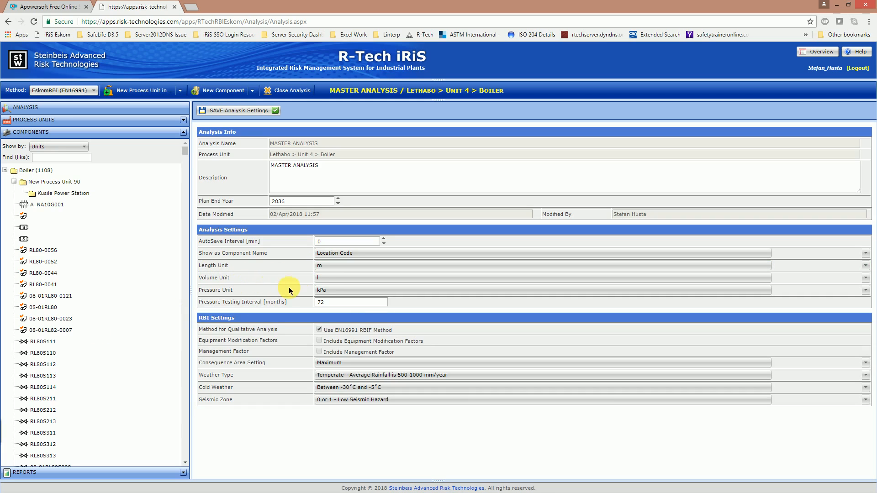
# - Set pressure unit to bar and length unit to mm, keeping volume in l, and save
pyautogui.click(328, 290)
pyautogui.click(324, 300)
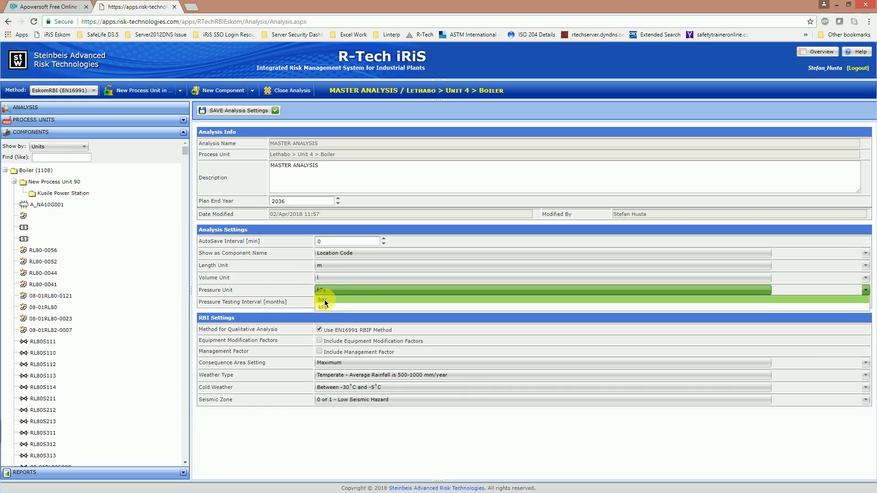
pyautogui.click(320, 277)
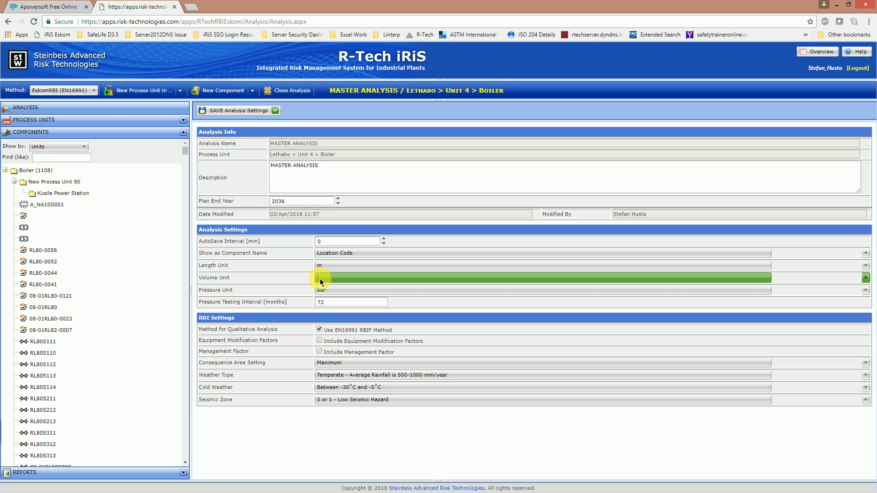
pyautogui.click(297, 282)
pyautogui.click(326, 267)
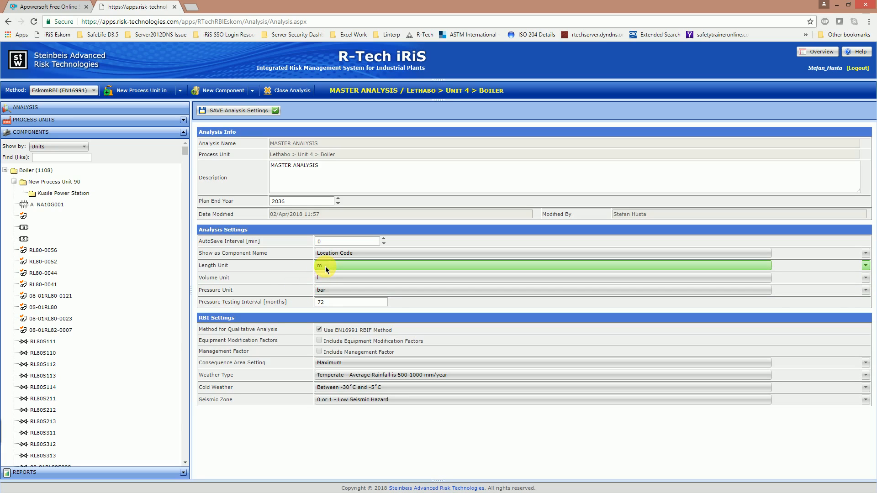
pyautogui.click(323, 283)
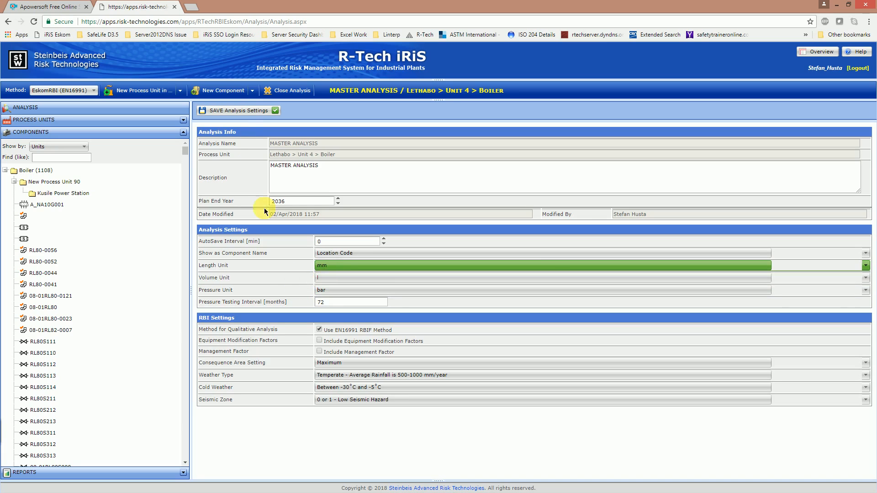
pyautogui.click(241, 117)
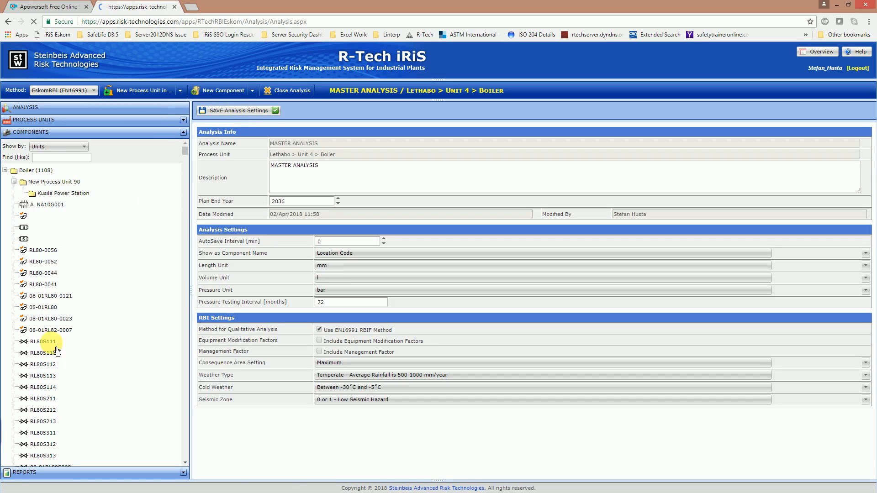
# - Switch Show as Component Name back to Description and save the settings
pyautogui.click(334, 256)
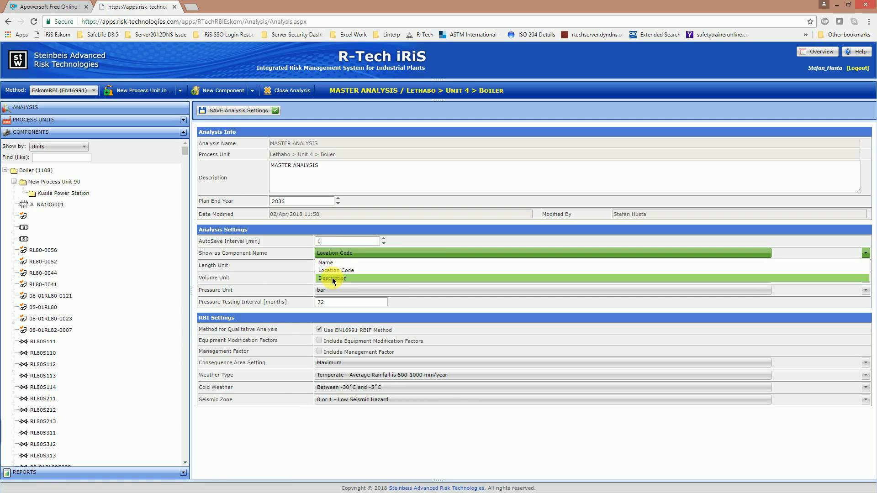
pyautogui.click(332, 278)
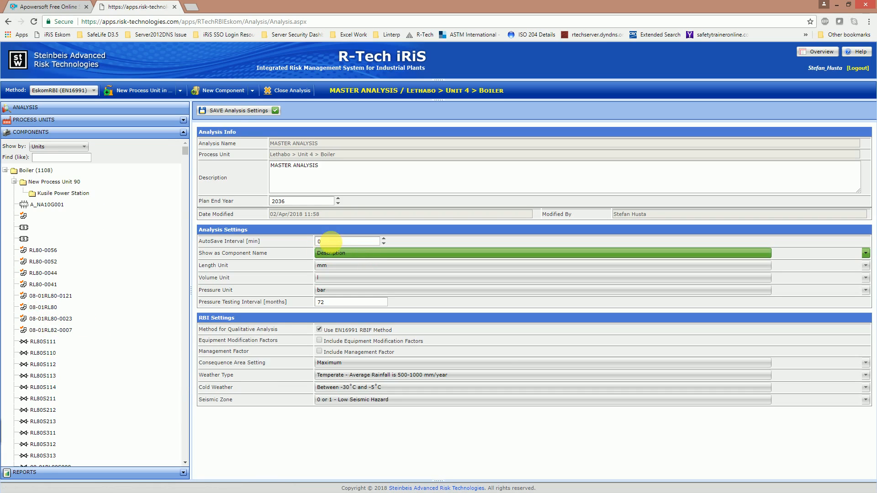
pyautogui.click(236, 111)
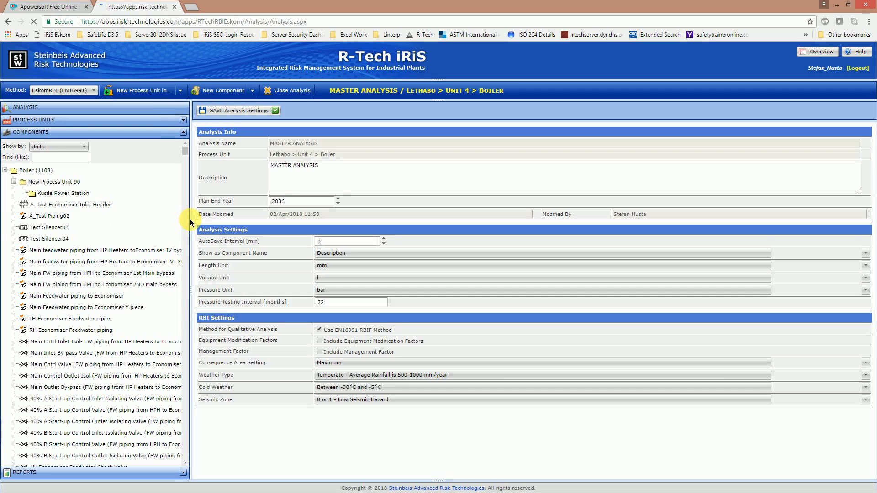
# - Widen the component tree and open Main Feedwater piping to Economiser (LTBO-4-BLR-00060)
pyautogui.moveTo(191, 228); pyautogui.dragTo(233, 228)
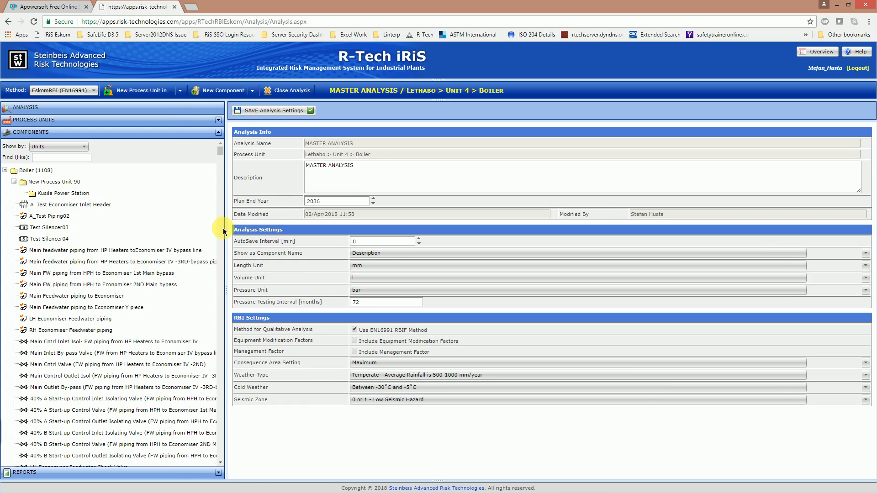
pyautogui.click(81, 297)
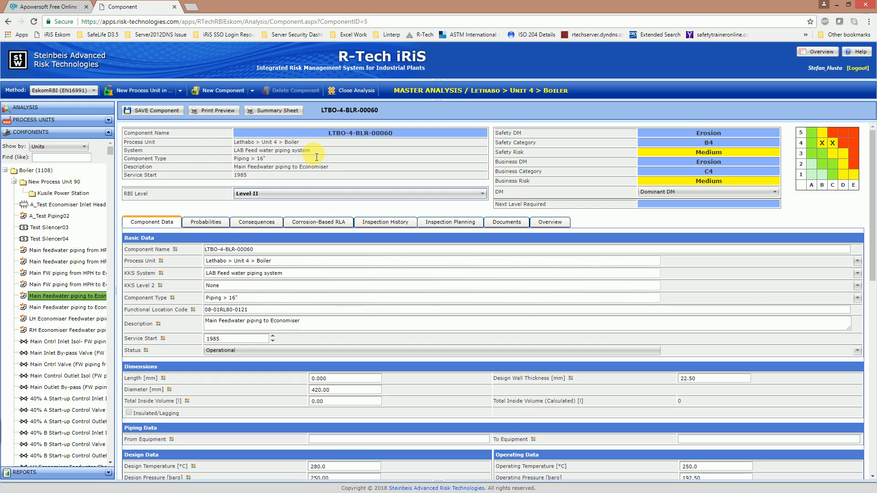
pyautogui.moveTo(138, 157)
pyautogui.click(336, 391)
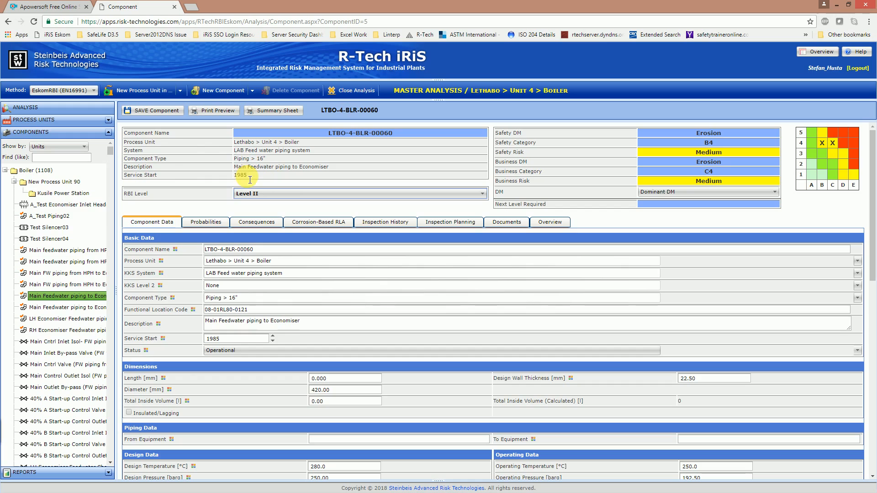
pyautogui.moveTo(175, 253)
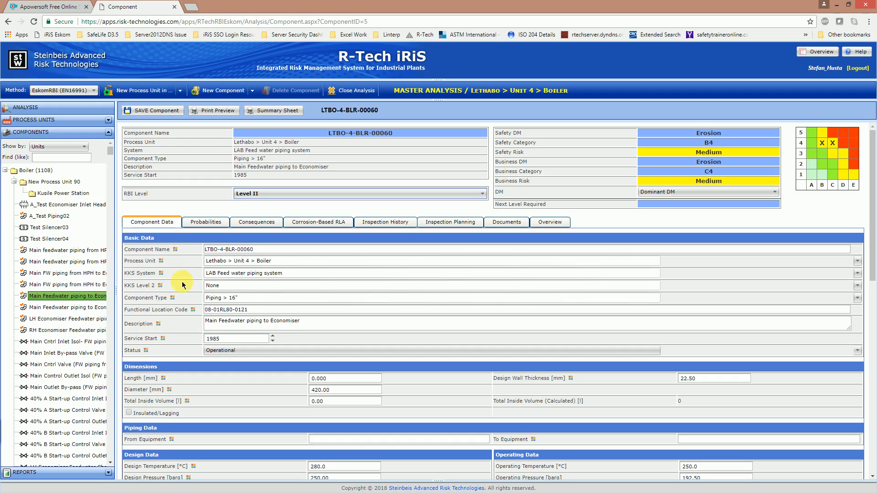
pyautogui.scroll(-3, 182, 282)
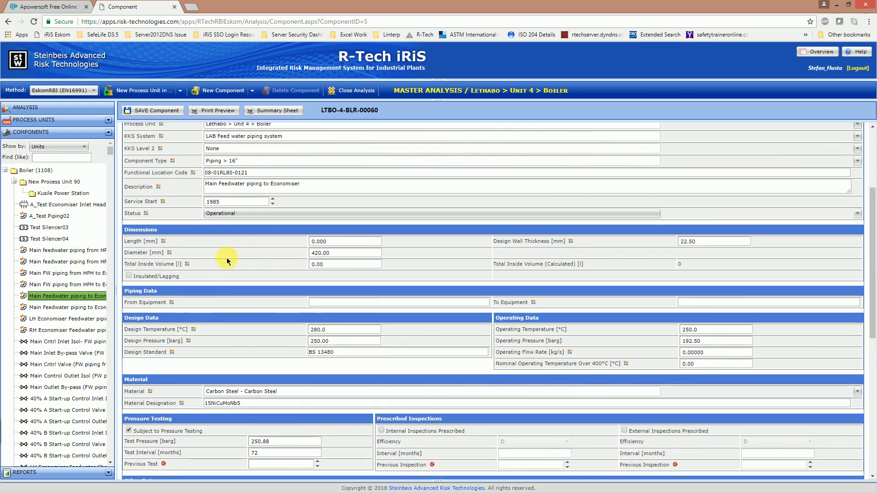
pyautogui.scroll(-1, 240, 248)
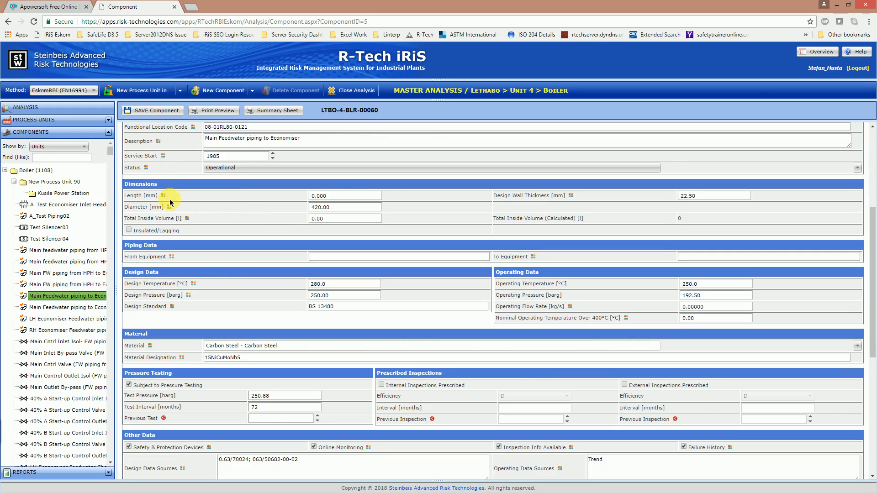
pyautogui.click(376, 221)
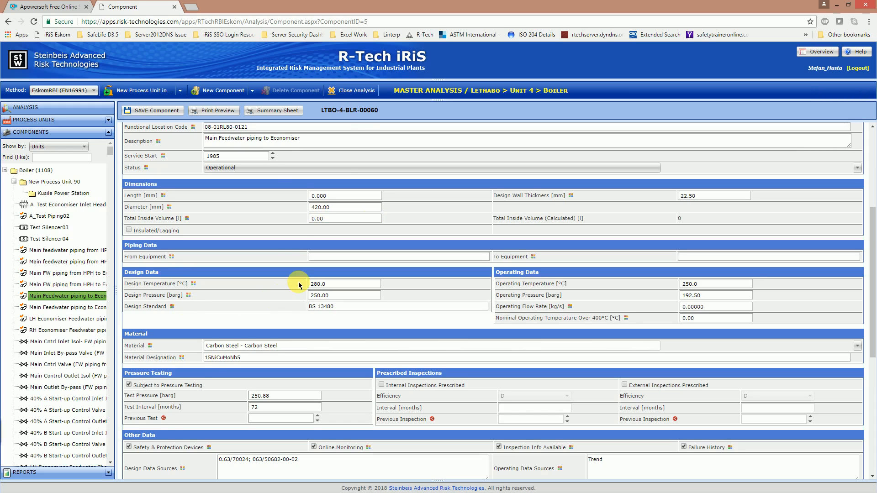
pyautogui.scroll(-5, 299, 285)
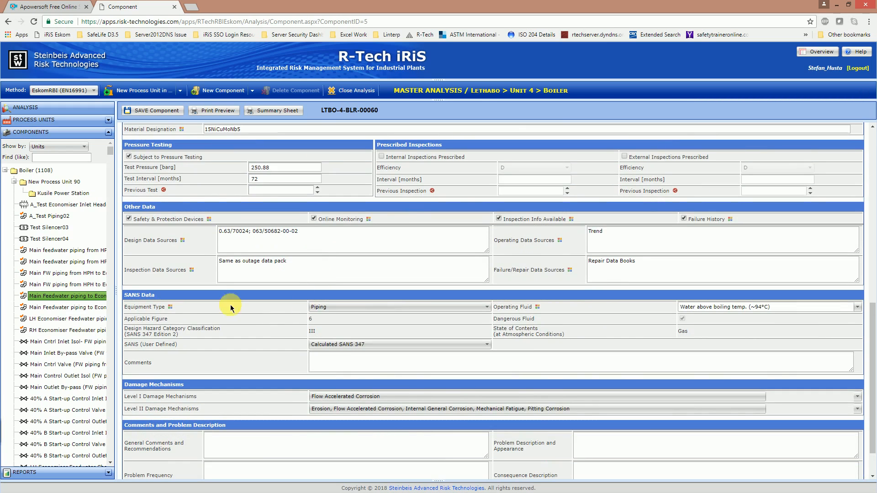
pyautogui.scroll(-1, 263, 288)
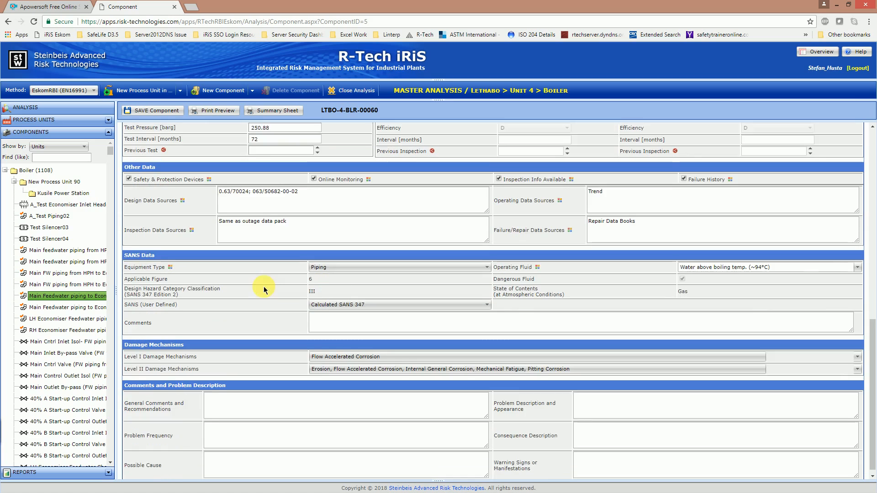
pyautogui.scroll(1, 210, 201)
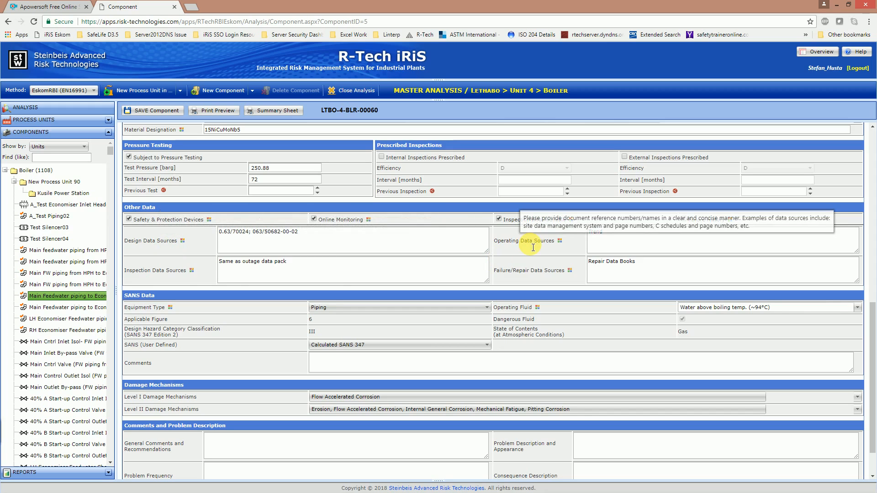
pyautogui.moveTo(173, 276)
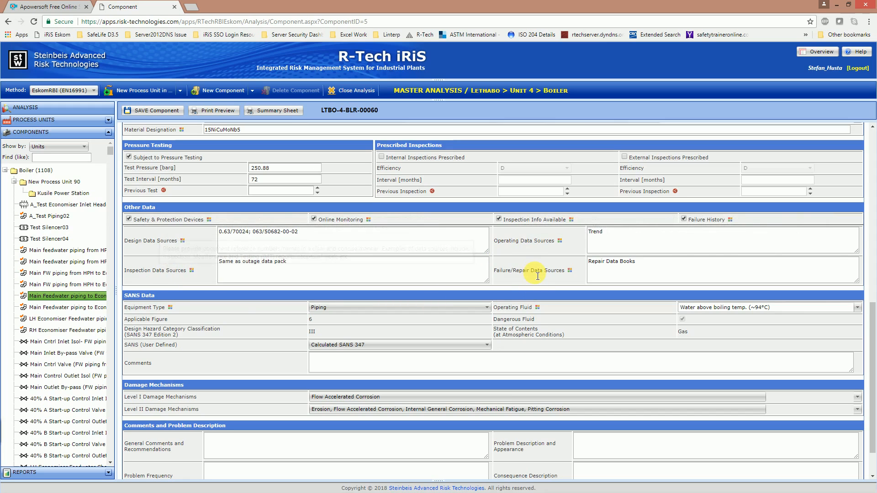
# - Bring up the training deck and go to slide 114, the 'Create and Delete Units' exercise
pyautogui.moveTo(539, 276)
pyautogui.hotkey('alt', 'Tab')
pyautogui.click(55, 336)
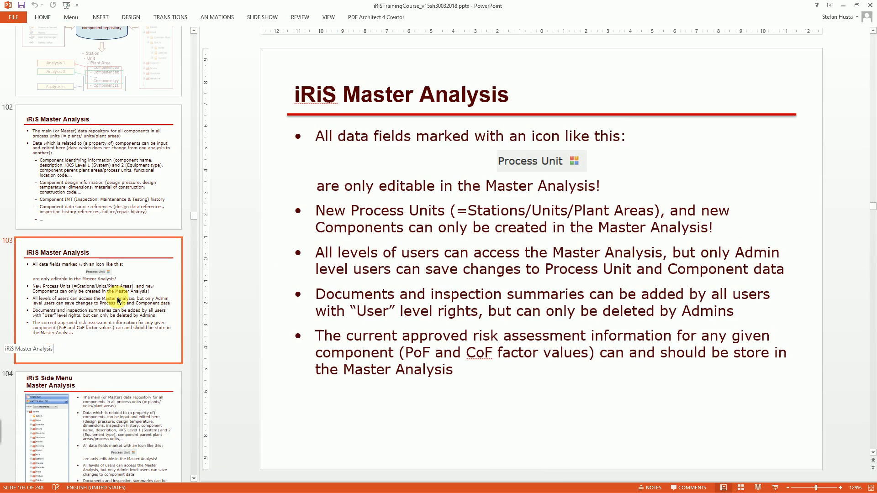
pyautogui.scroll(-5, 119, 297)
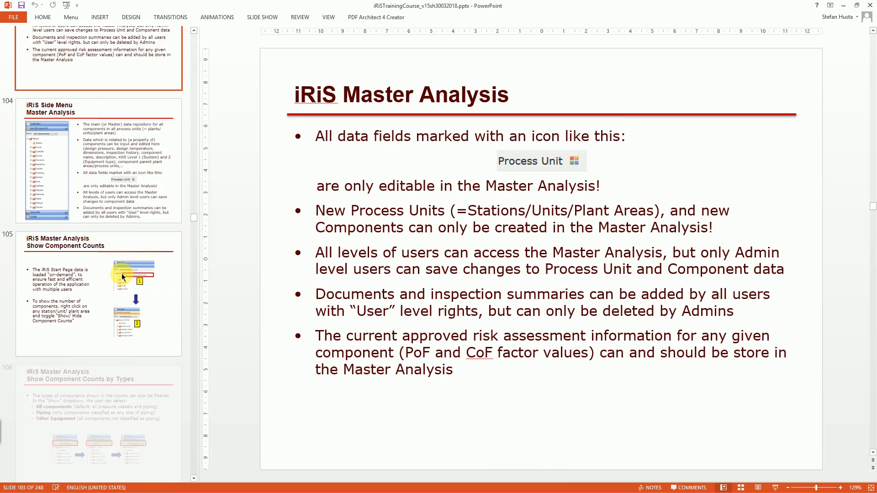
pyautogui.scroll(-7, 122, 277)
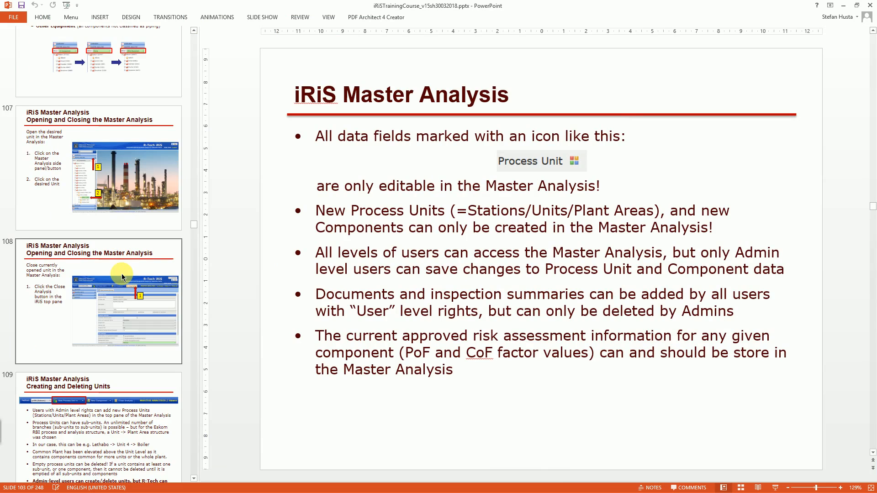
pyautogui.scroll(-6, 121, 274)
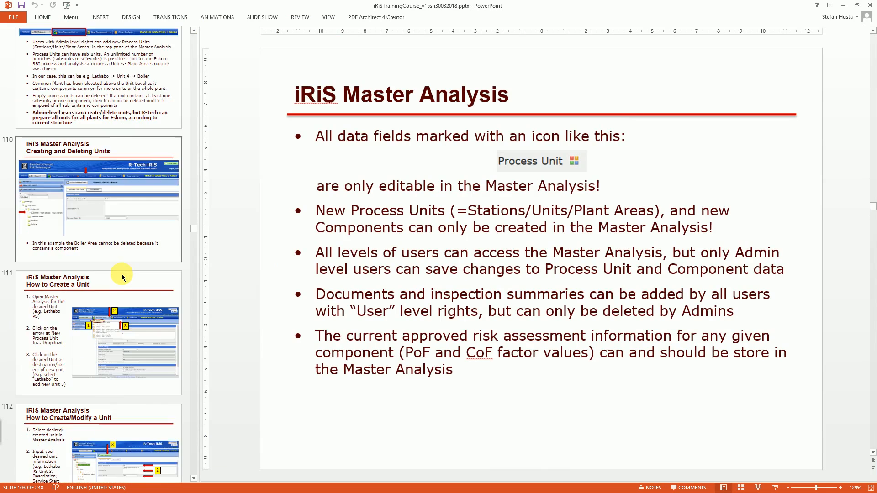
pyautogui.scroll(-7, 123, 276)
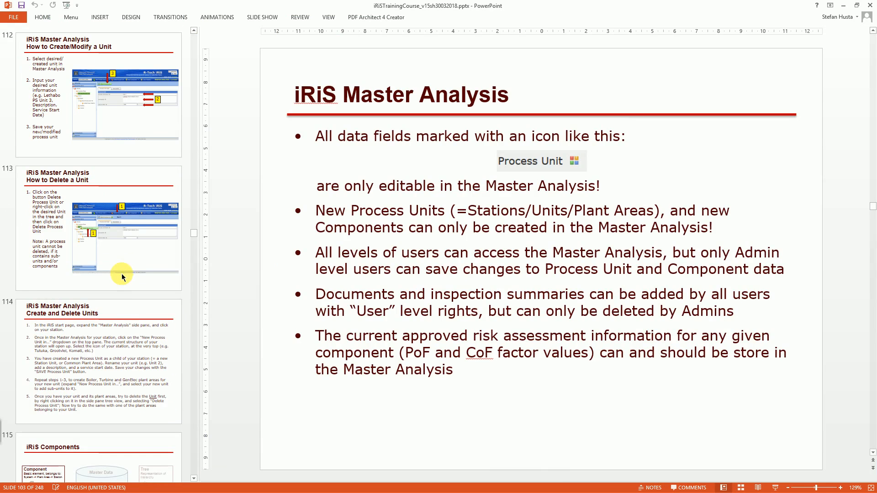
pyautogui.click(130, 341)
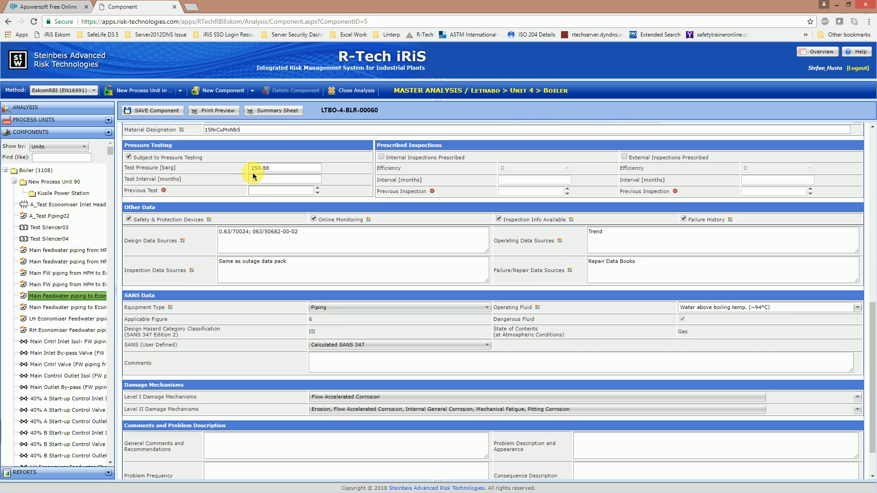
# - Give the feedwater piping component a 72-month Test Interval and close the analysis
pyautogui.click(254, 177)
pyautogui.write('72')
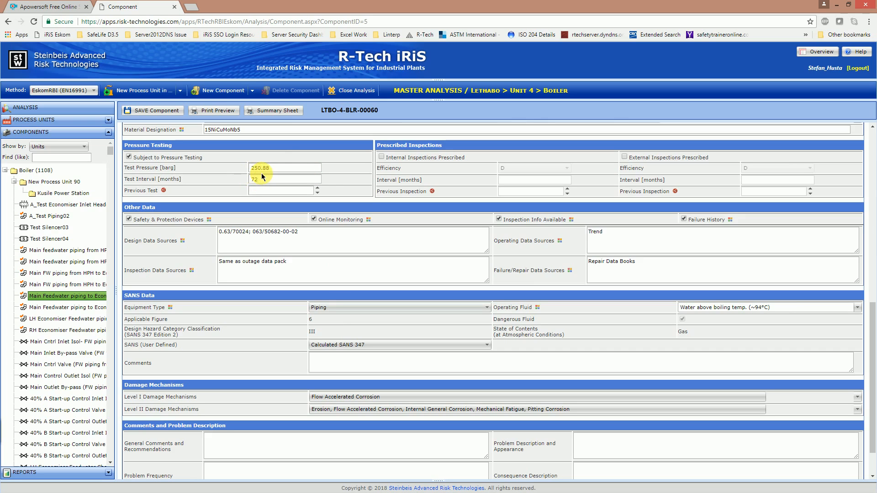
pyautogui.click(363, 99)
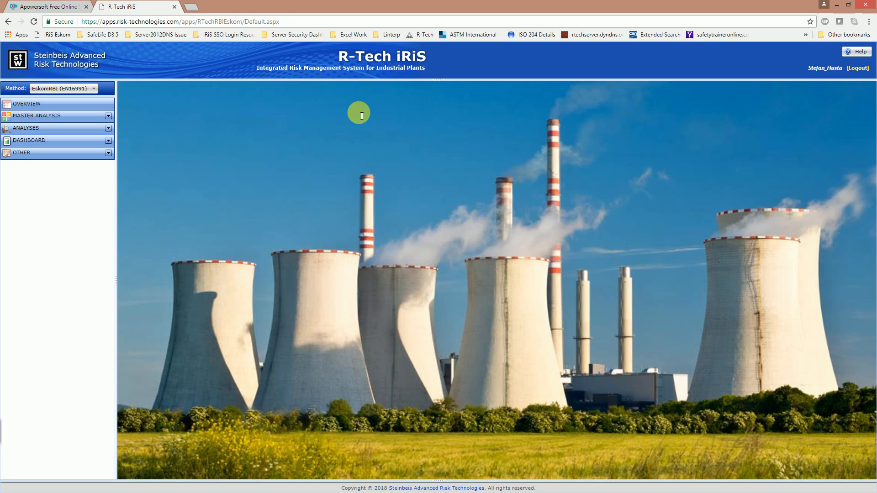
# - Expand the Master Analysis tree and open the Lethabo station's master analysis
pyautogui.click(108, 116)
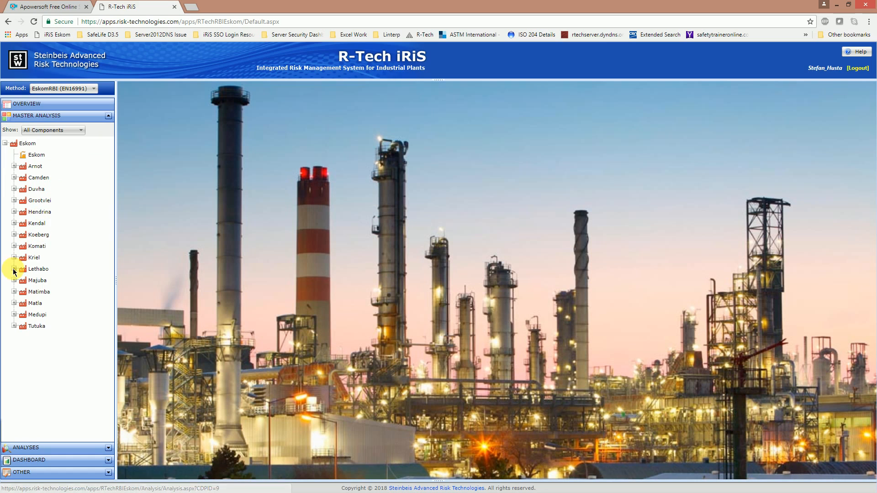
pyautogui.click(14, 271)
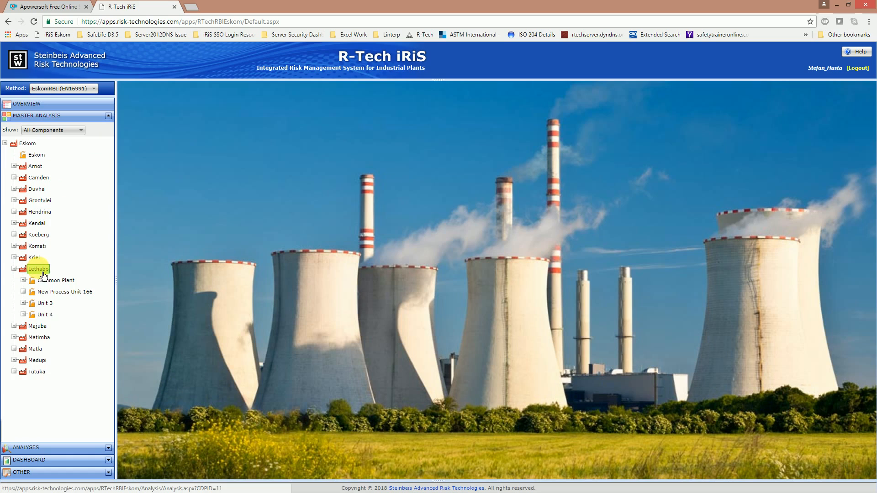
pyautogui.click(38, 270)
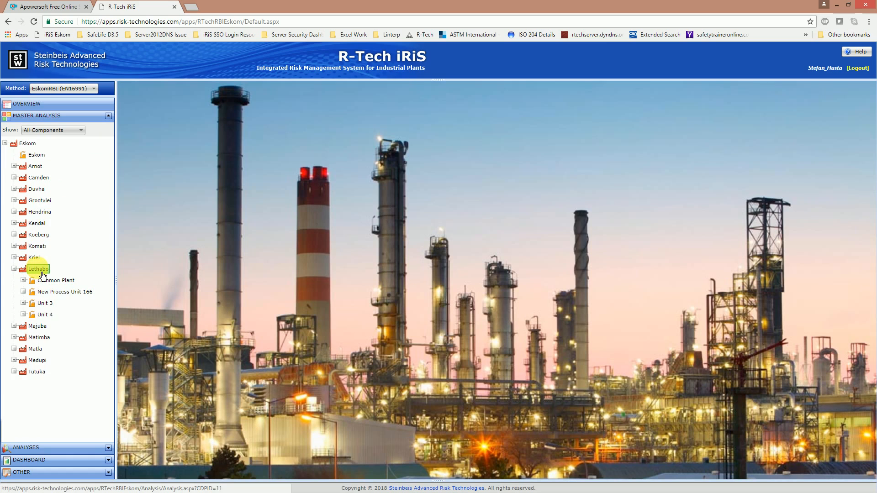
pyautogui.click(39, 270)
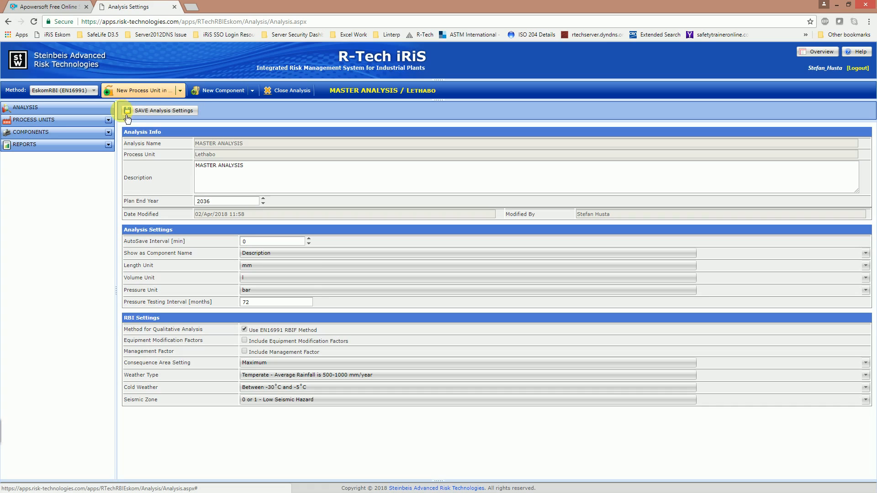
# - Expand Lethabo's process units, view Delete for Lethabo and Common Plant without deleting, then list parent choices
pyautogui.click(109, 121)
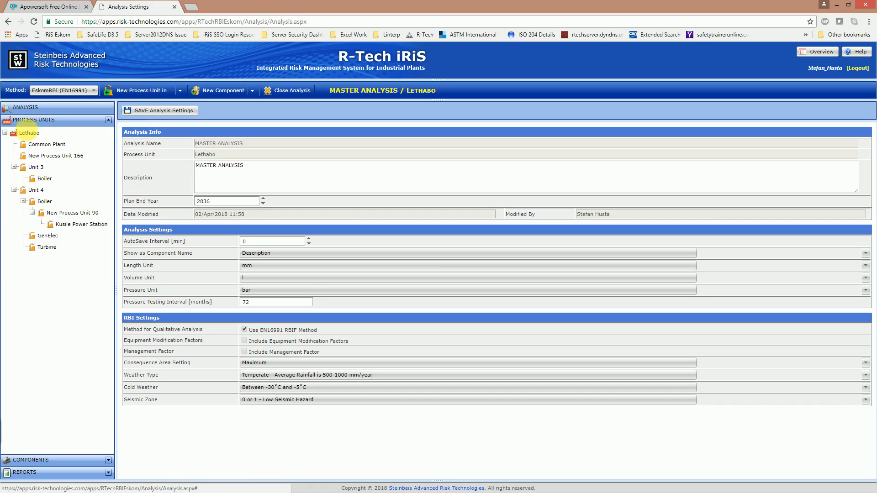
pyautogui.rightClick(29, 133)
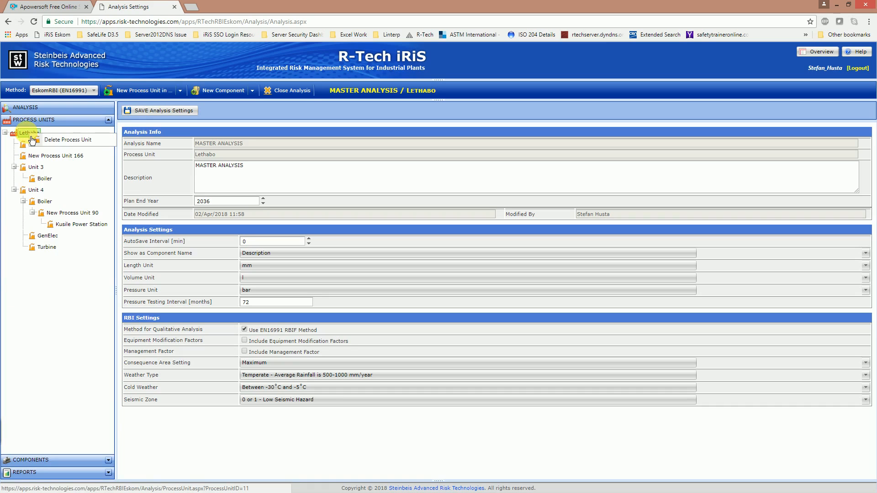
pyautogui.click(59, 276)
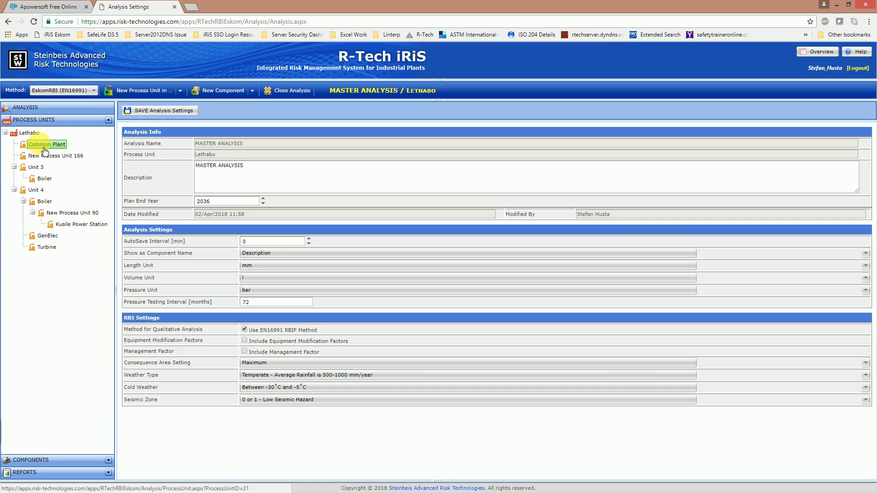
pyautogui.rightClick(46, 156)
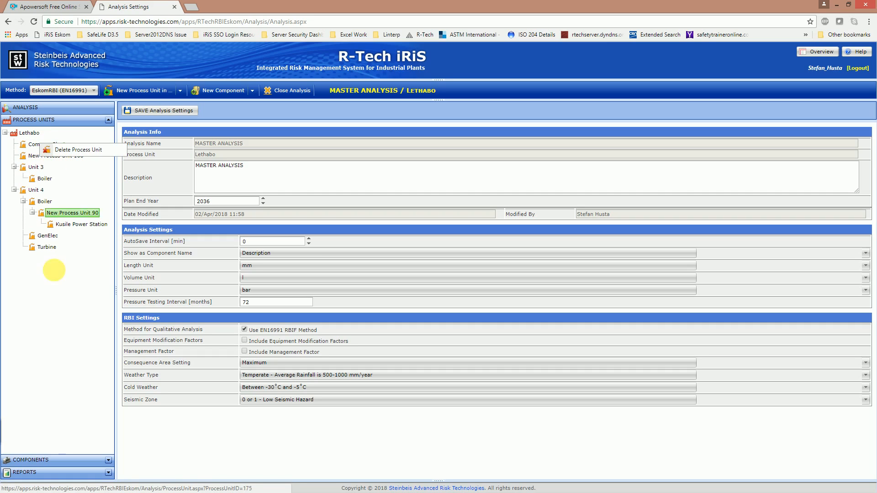
pyautogui.click(59, 279)
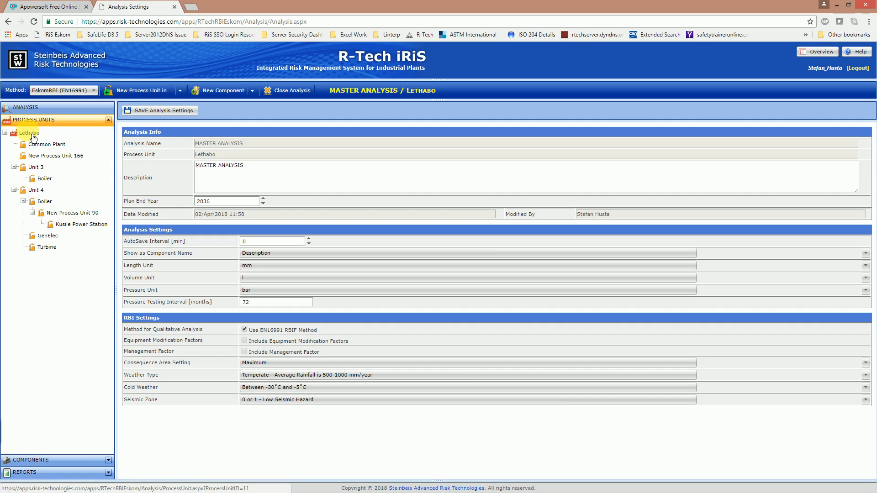
pyautogui.click(184, 95)
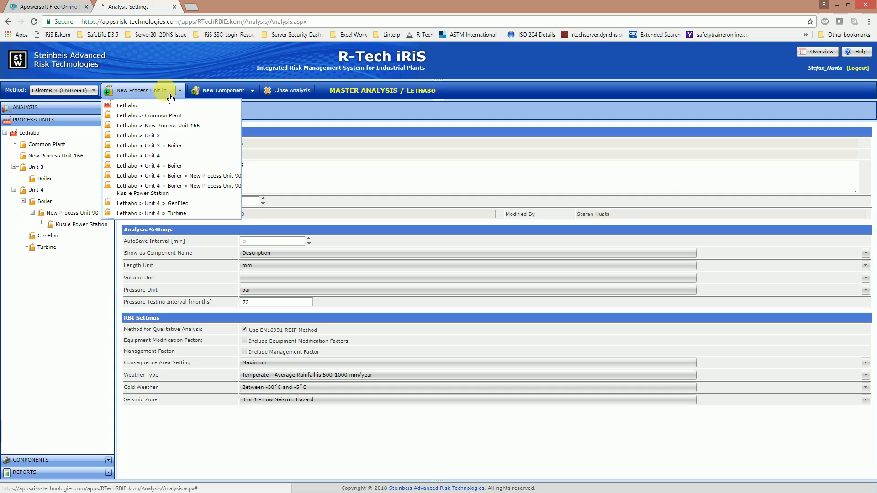
# - Add New Process Unit 167 directly under Lethabo and view its empty Documents list
pyautogui.click(147, 109)
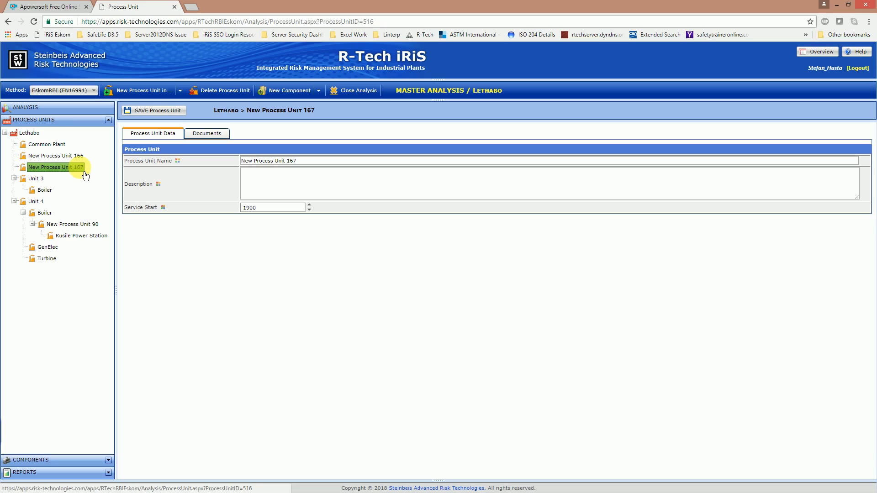
pyautogui.click(314, 166)
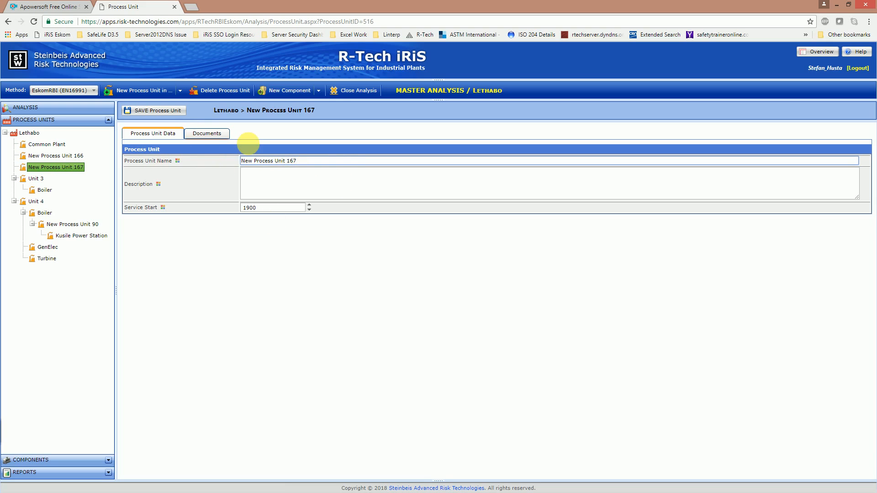
pyautogui.click(208, 133)
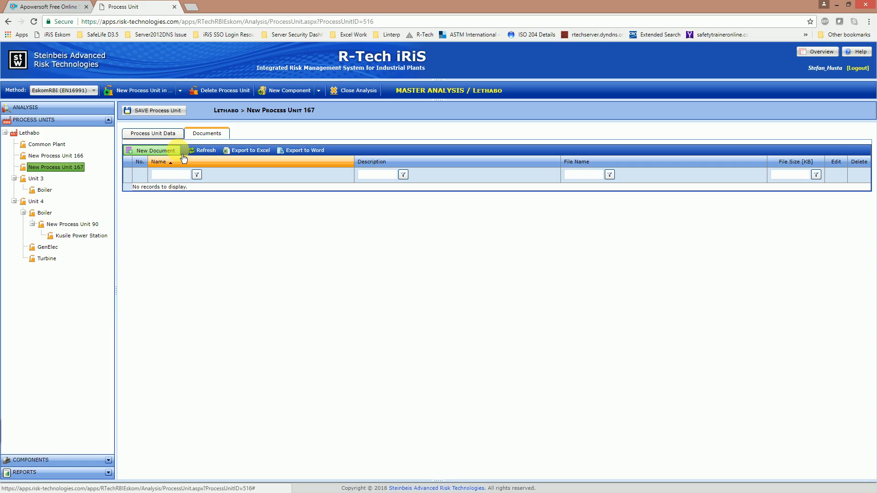
# - Name the new unit 'Unit 2', describe it 'Lethabo PS Unit 2', set service start 1987, and save
pyautogui.click(160, 133)
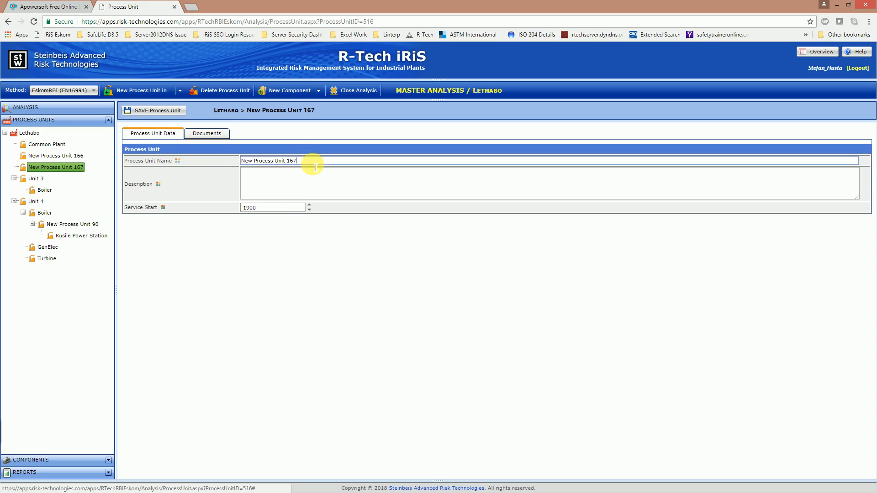
pyautogui.moveTo(313, 161); pyautogui.dragTo(232, 161)
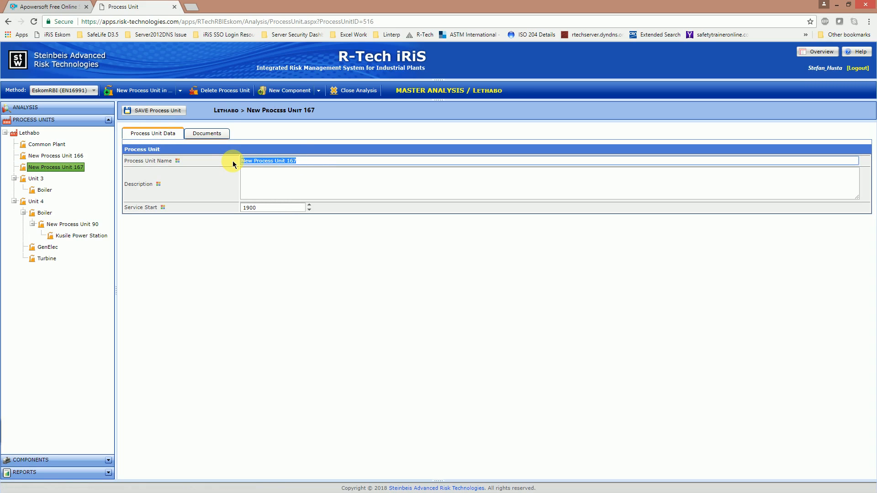
pyautogui.write('Unit ')
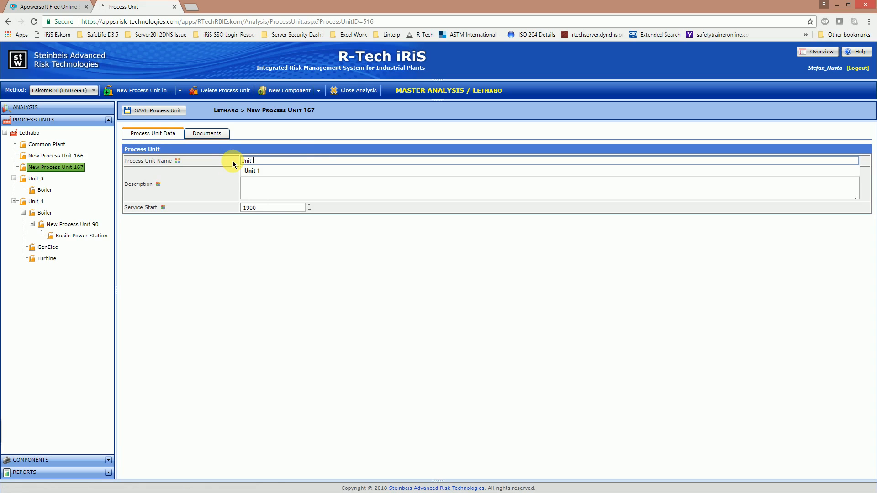
pyautogui.write('2')
pyautogui.click(258, 180)
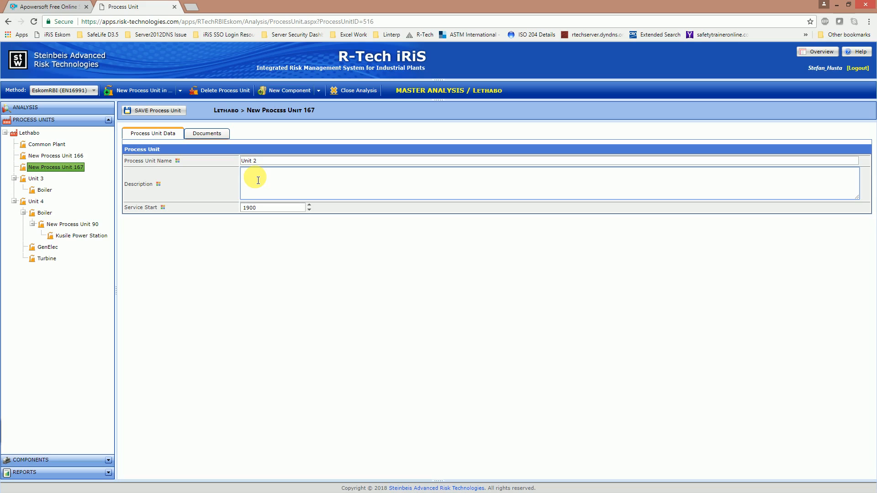
pyautogui.write('Lethabo PS Unit 2')
pyautogui.click(267, 210)
pyautogui.doubleClick(267, 209)
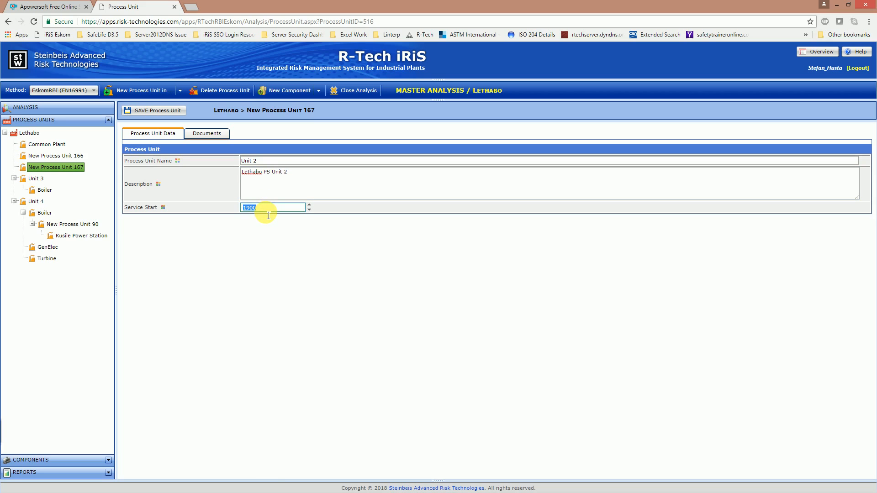
pyautogui.write('1987')
pyautogui.click(154, 114)
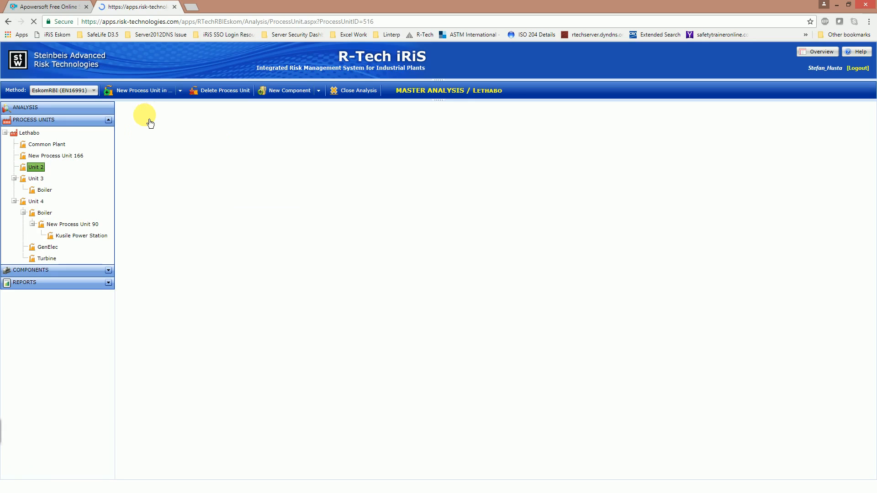
pyautogui.click(36, 168)
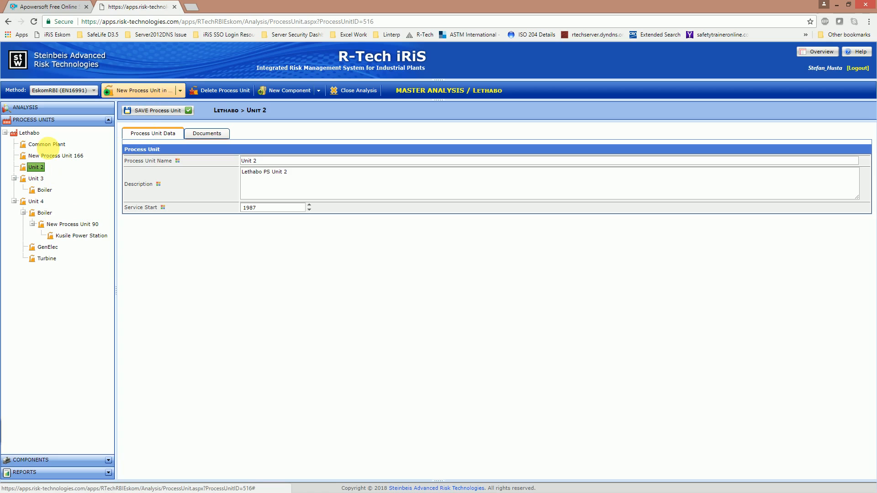
# - Create a new process unit under Unit 2 and name it Boiler
pyautogui.click(181, 91)
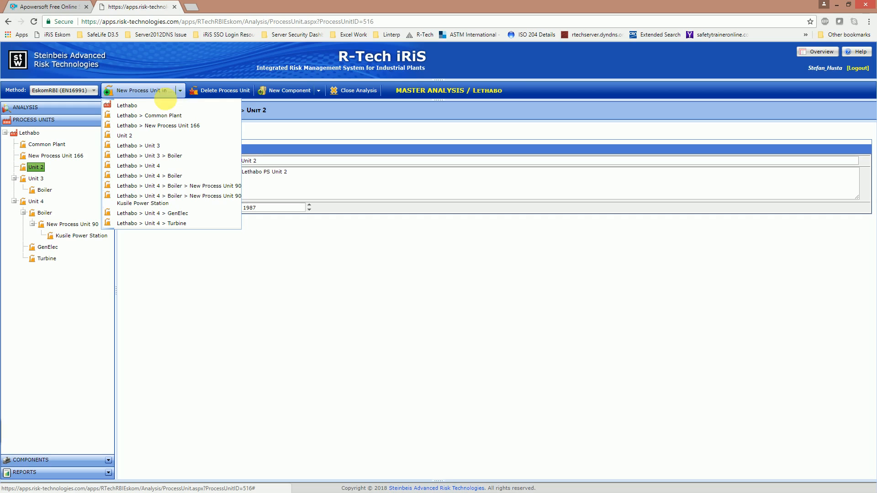
pyautogui.click(137, 136)
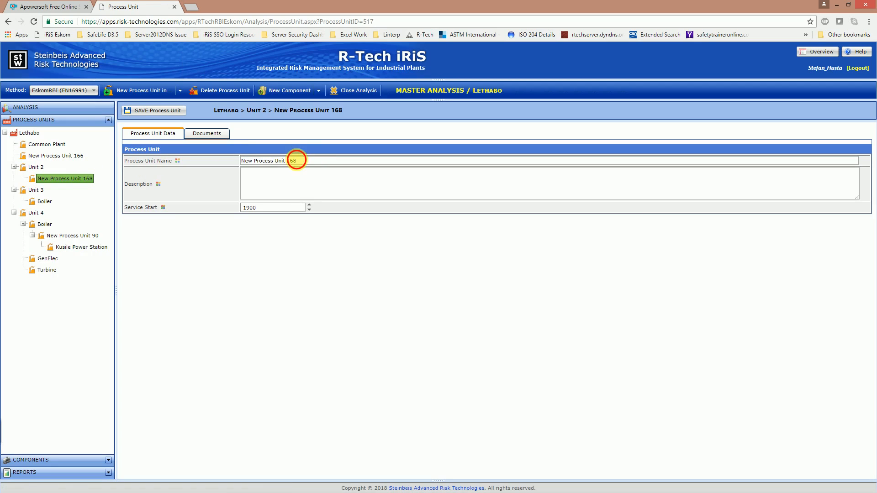
pyautogui.moveTo(297, 161); pyautogui.dragTo(248, 167)
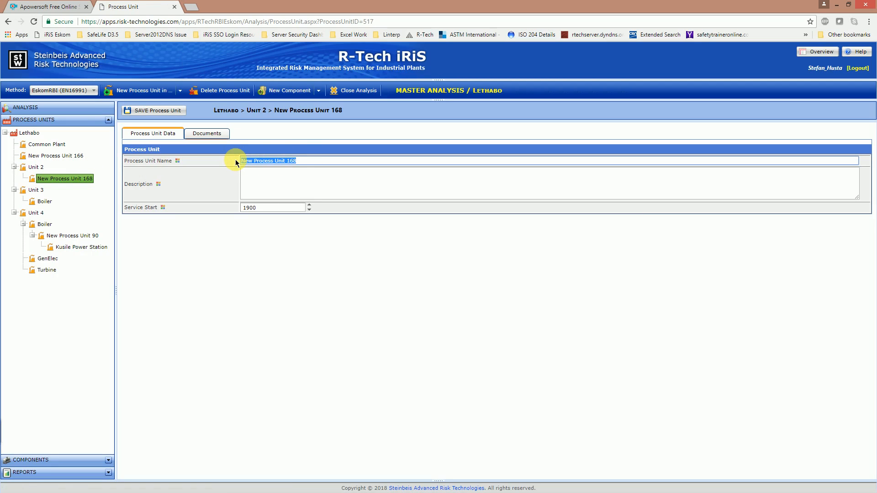
pyautogui.write('Boiler')
# - Describe it 'Lethabo Unit 2 Boiler Plant Area', set service start 1987, and save
pyautogui.click(261, 180)
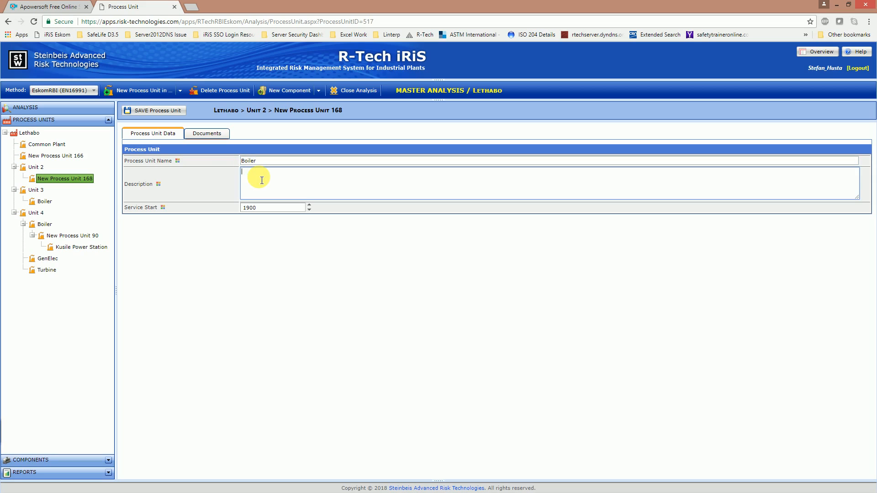
pyautogui.write('Lethabo Unit 2 Boiler Paant Area')
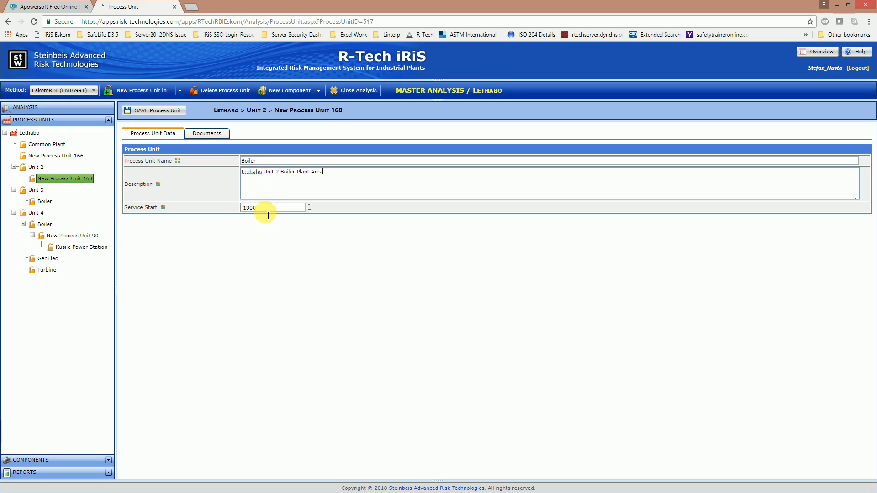
pyautogui.doubleClick(267, 210)
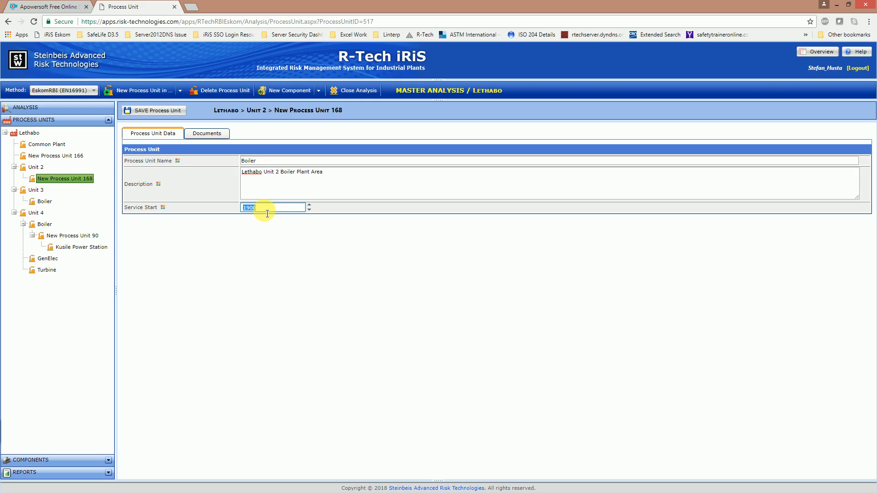
pyautogui.write('1987')
pyautogui.press('BackSpace')
pyautogui.press('BackSpace')
pyautogui.press('BackSpace')
pyautogui.press('BackSpace')
pyautogui.write('19')
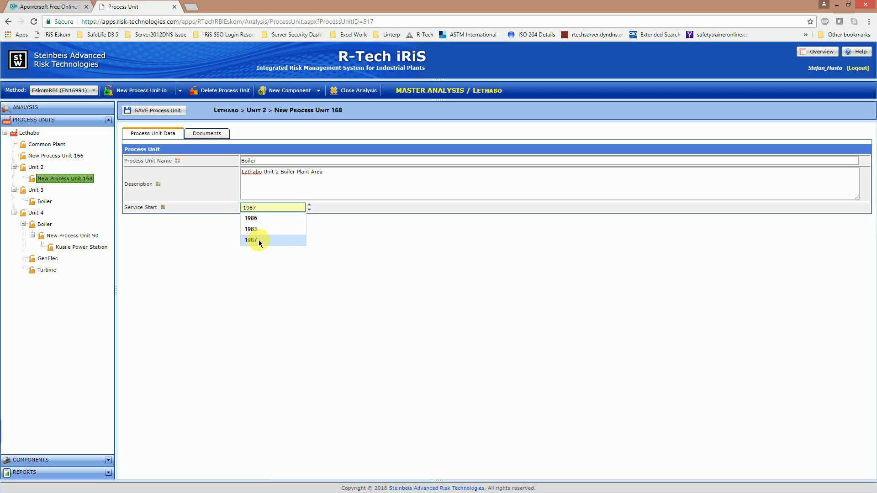
pyautogui.click(257, 240)
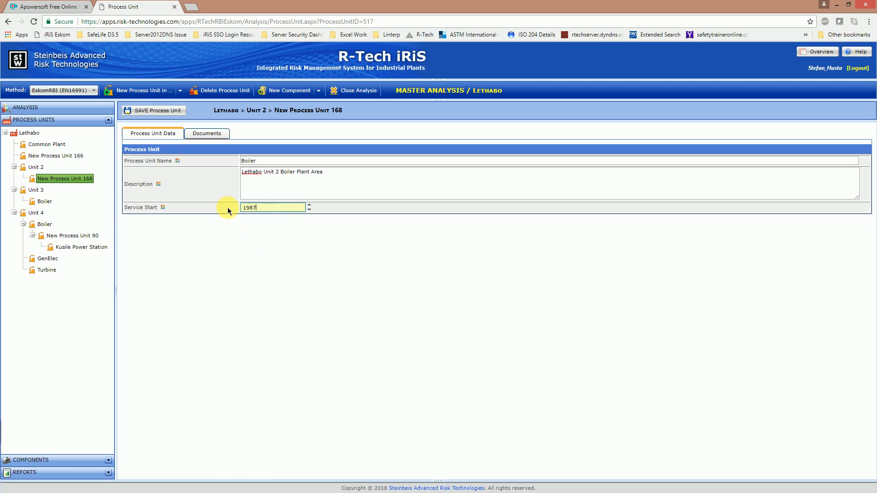
pyautogui.click(158, 111)
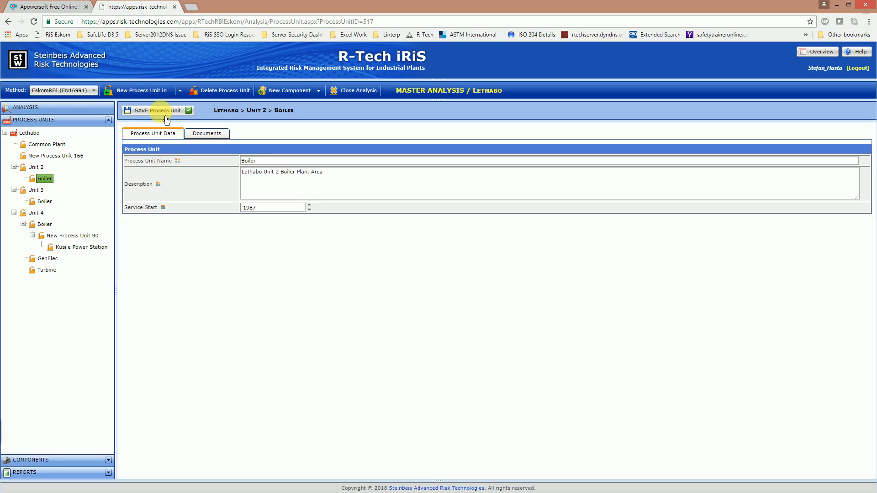
pyautogui.click(185, 97)
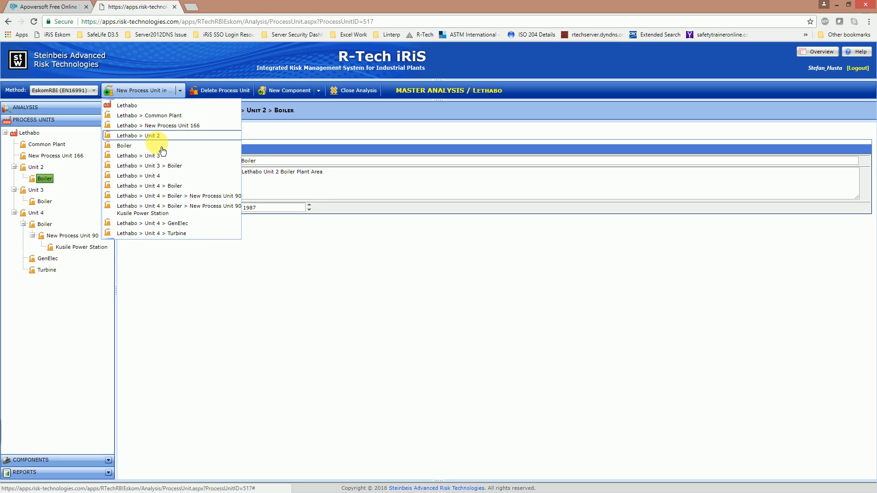
# - Add another process unit under Unit 2 and name it Turbine
pyautogui.click(161, 138)
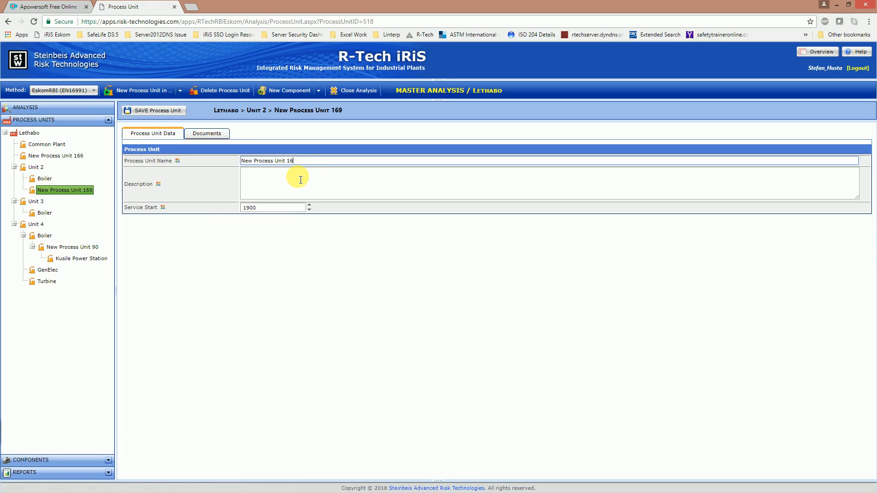
pyautogui.press('BackSpace')
pyautogui.press('BackSpace')
pyautogui.press('BackSpace')
pyautogui.press('BackSpace')
pyautogui.press('BackSpace')
pyautogui.press('BackSpace')
pyautogui.press('BackSpace')
pyautogui.press('BackSpace')
pyautogui.press('BackSpace')
pyautogui.press('BackSpace')
pyautogui.press('BackSpace')
pyautogui.press('BackSpace')
pyautogui.press('BackSpace')
pyautogui.press('BackSpace')
pyautogui.press('BackSpace')
pyautogui.press('BackSpace')
pyautogui.press('BackSpace')
pyautogui.press('BackSpace')
pyautogui.press('BackSpace')
pyautogui.write('Turbine')
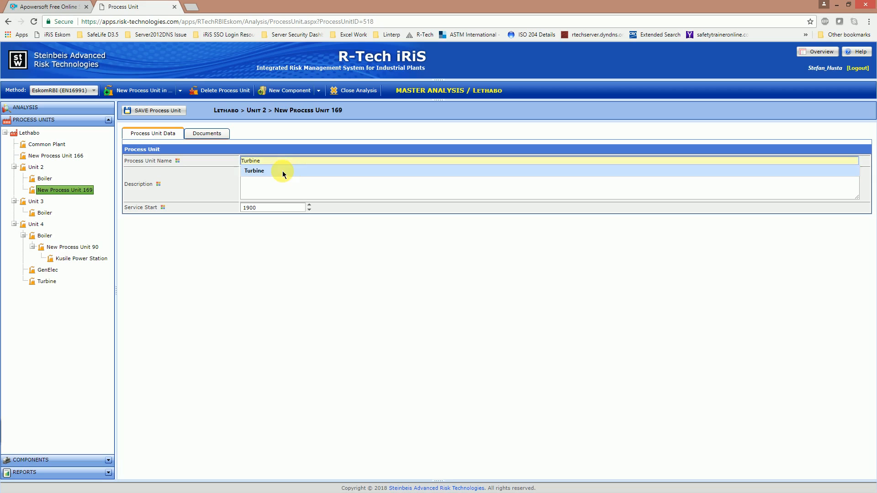
pyautogui.click(276, 171)
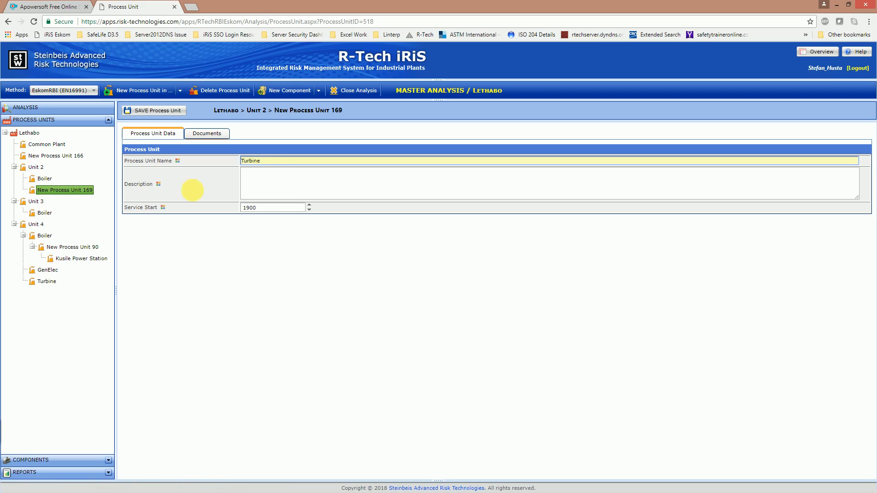
# - Describe Turbine as 'Lethabo Unit 2 Turbine Plant', set service start 1987, and save
pyautogui.click(274, 183)
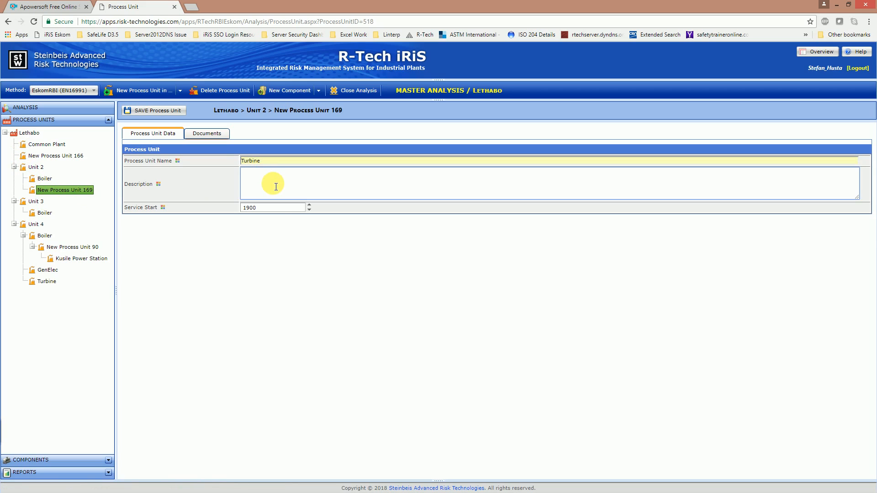
pyautogui.write('Lethabo Unit 2 Turbine Plant')
pyautogui.click(269, 209)
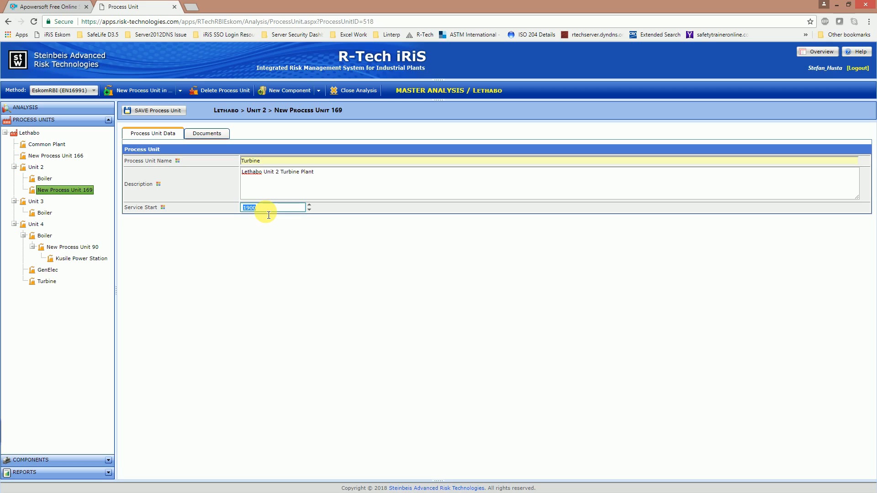
pyautogui.write('1987')
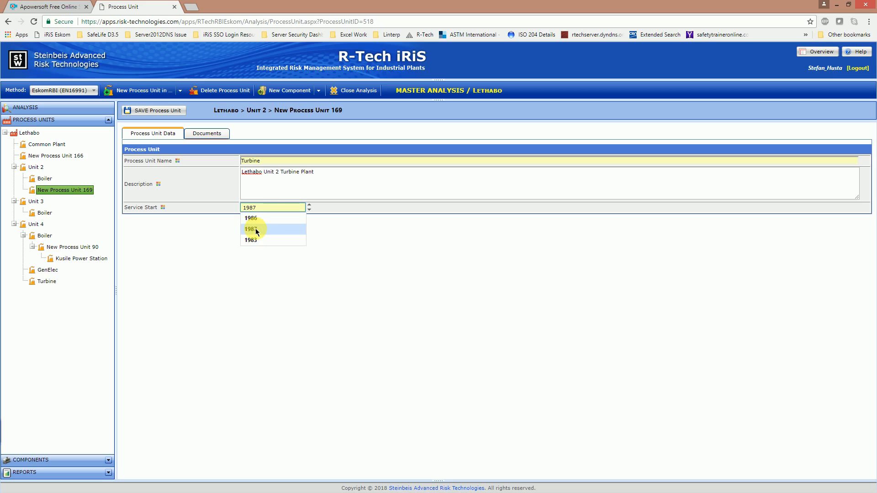
pyautogui.click(257, 230)
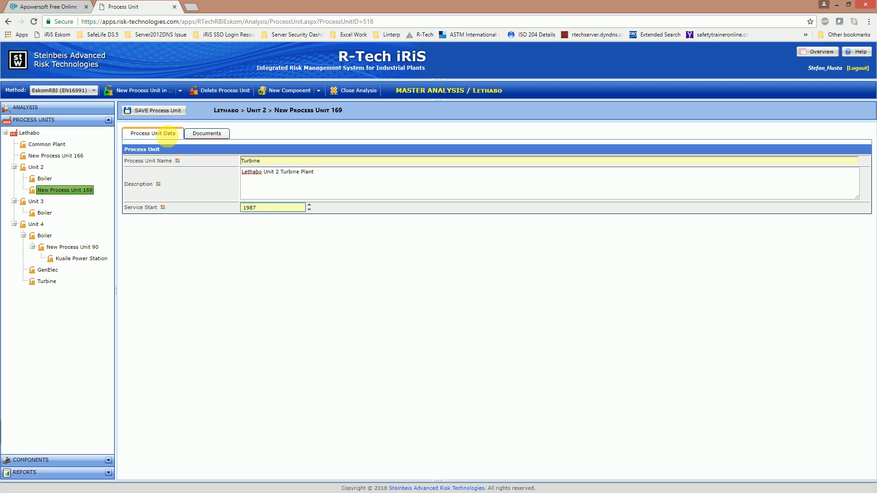
pyautogui.click(160, 115)
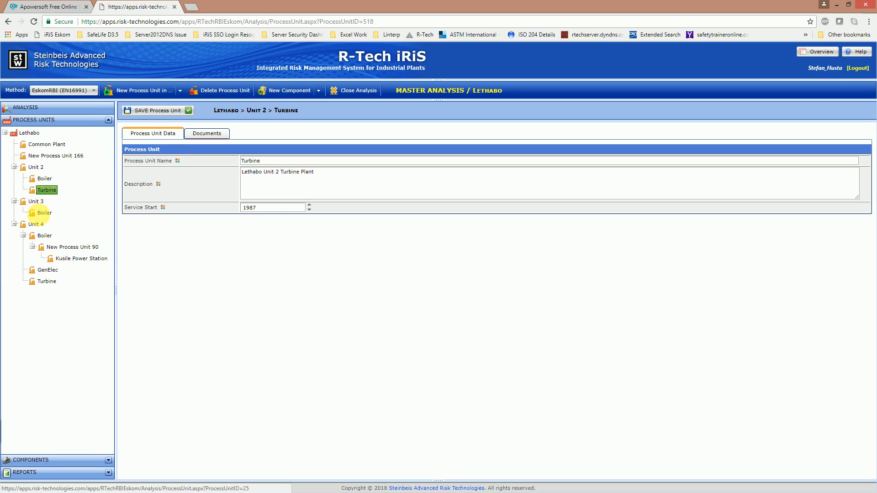
# - Open Unit 2's details and start deleting it, but cancel the confirmation so it stays
pyautogui.click(51, 190)
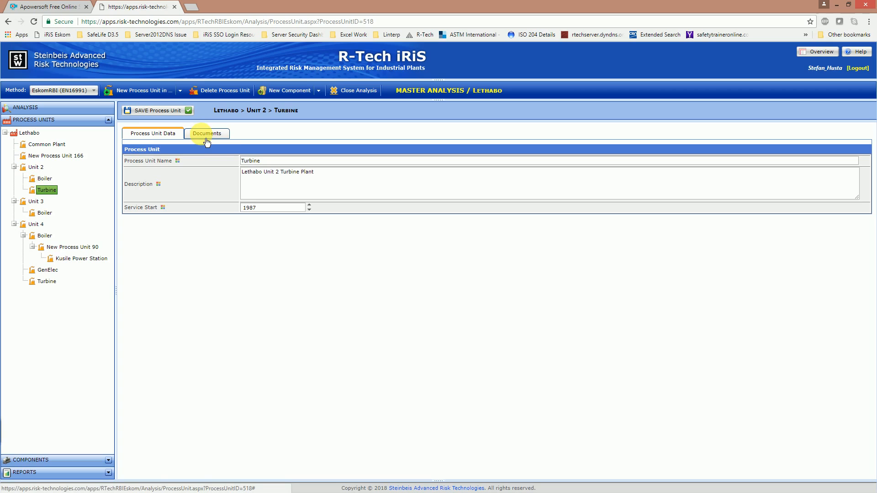
pyautogui.click(38, 169)
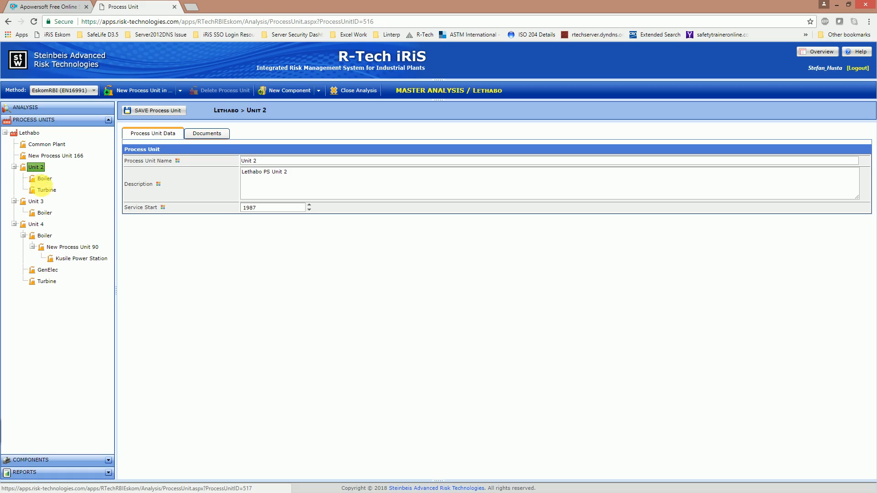
pyautogui.rightClick(38, 170)
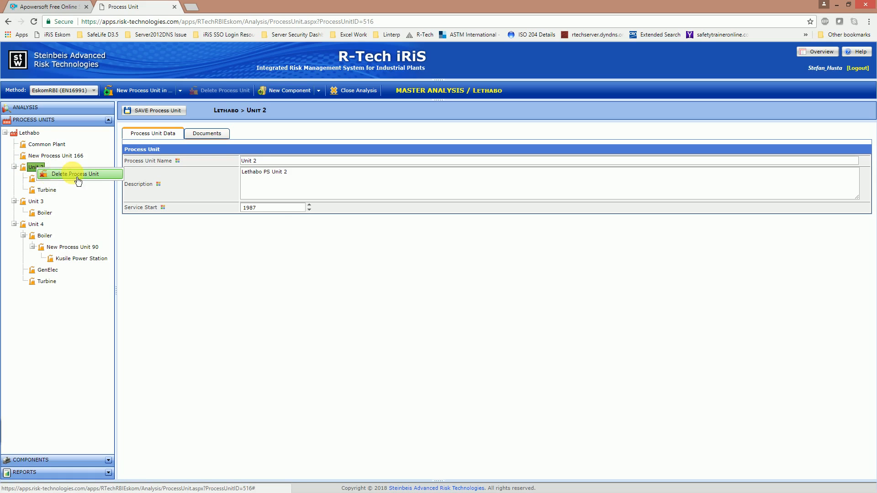
pyautogui.click(66, 177)
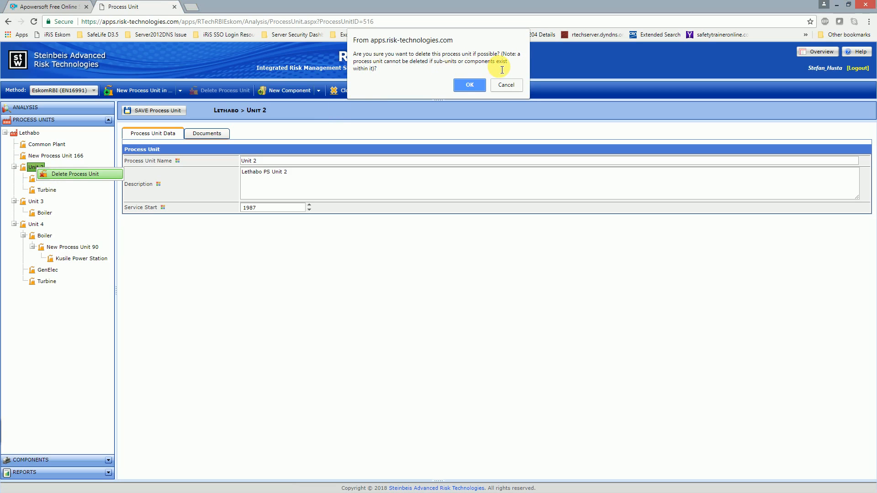
pyautogui.click(462, 87)
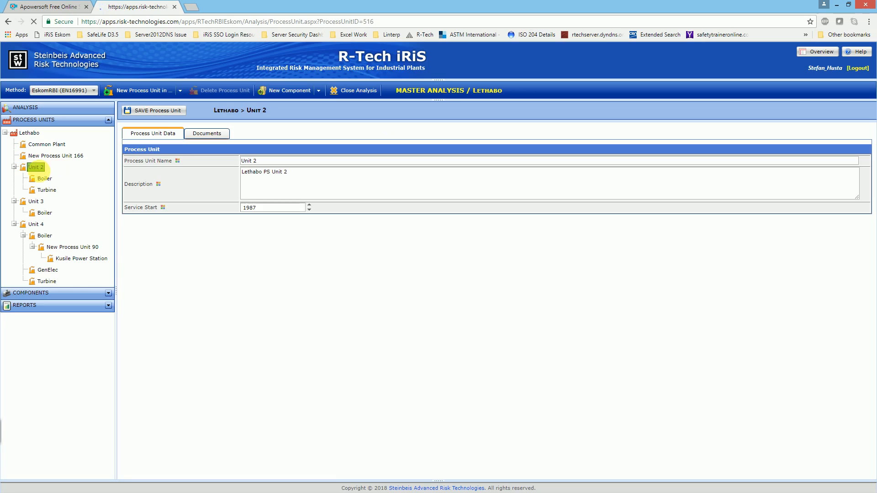
# - Delete the Turbine sub-unit from Unit 2, then return to Unit 2's details
pyautogui.click(54, 191)
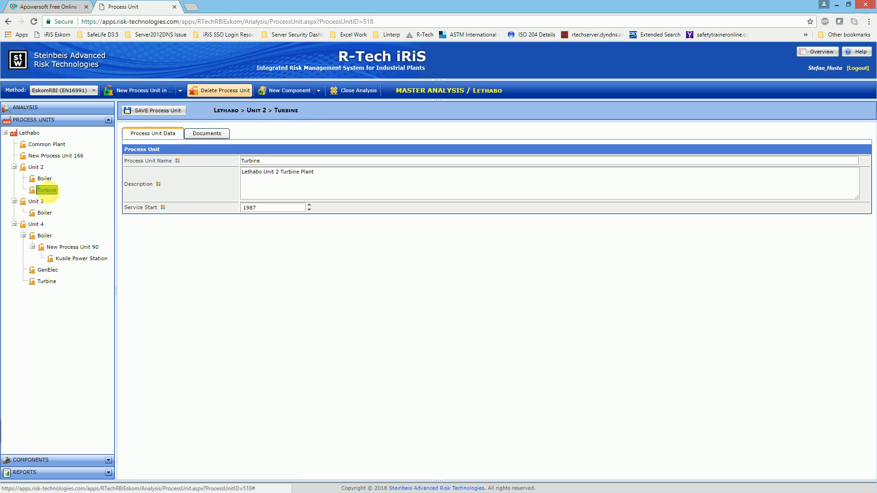
pyautogui.rightClick(50, 190)
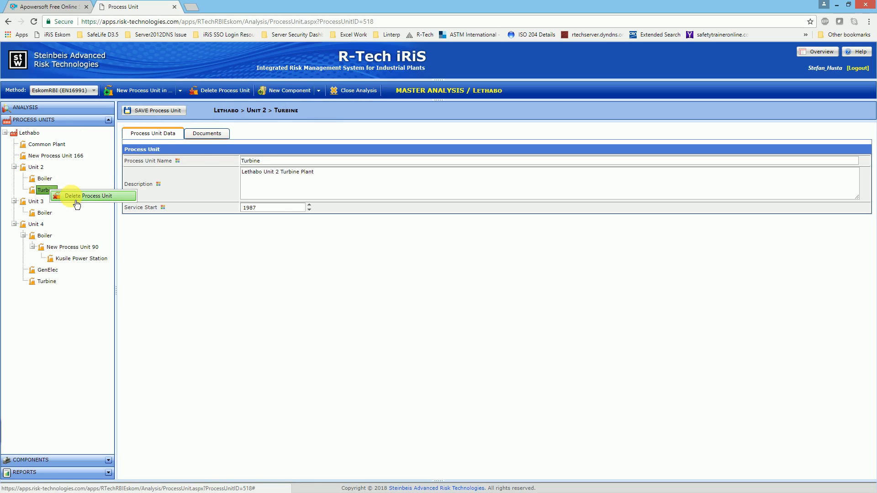
pyautogui.click(206, 212)
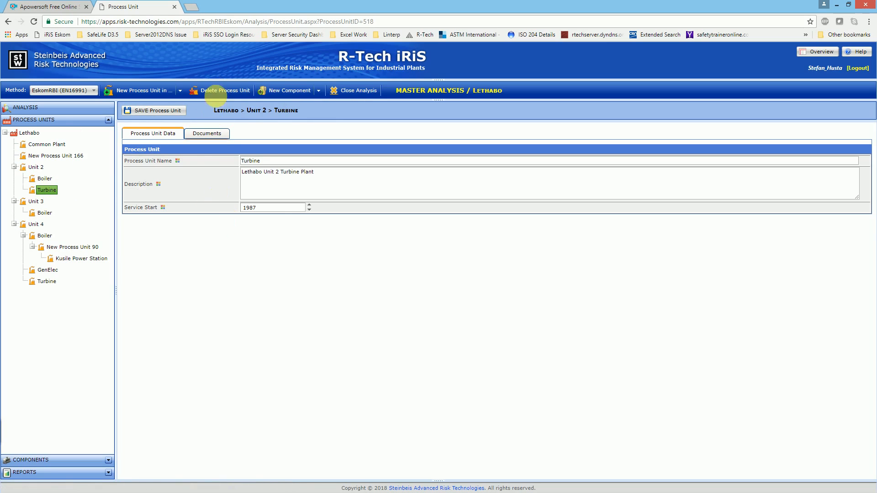
pyautogui.click(219, 90)
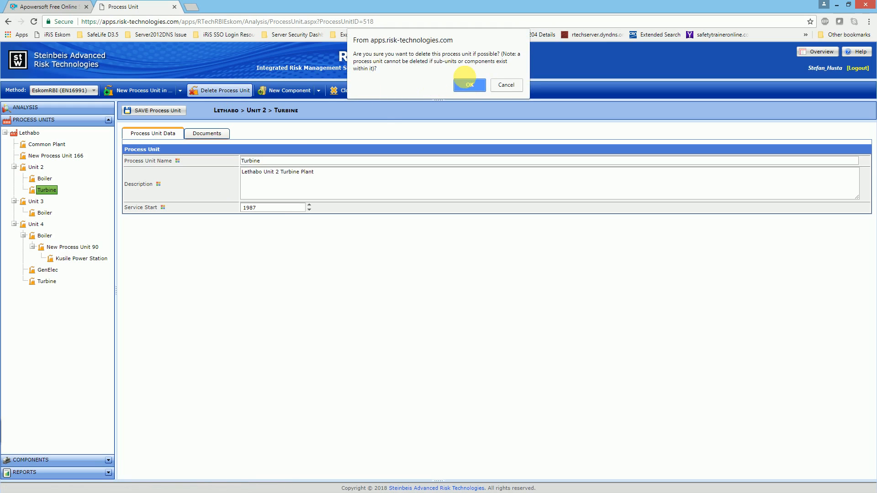
pyautogui.click(466, 86)
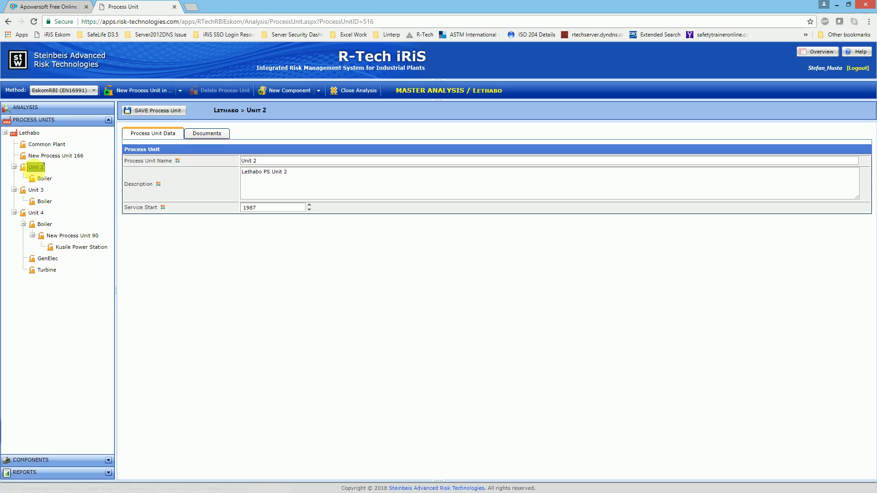
pyautogui.click(46, 169)
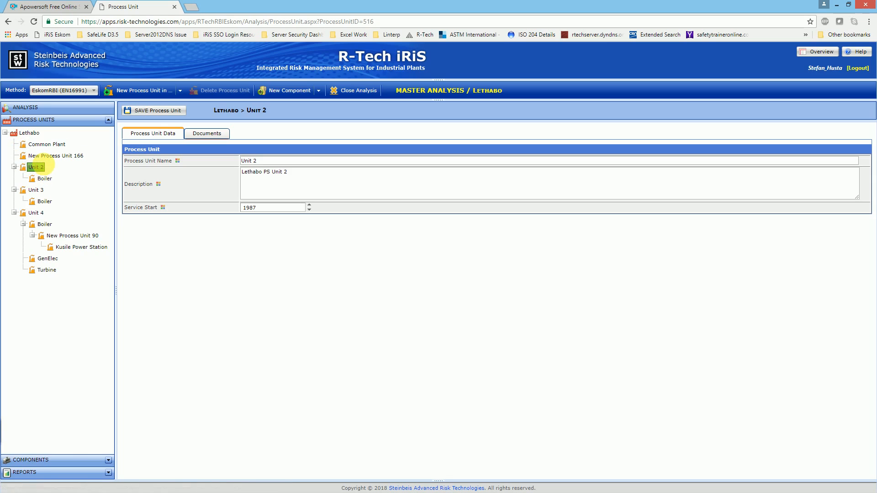